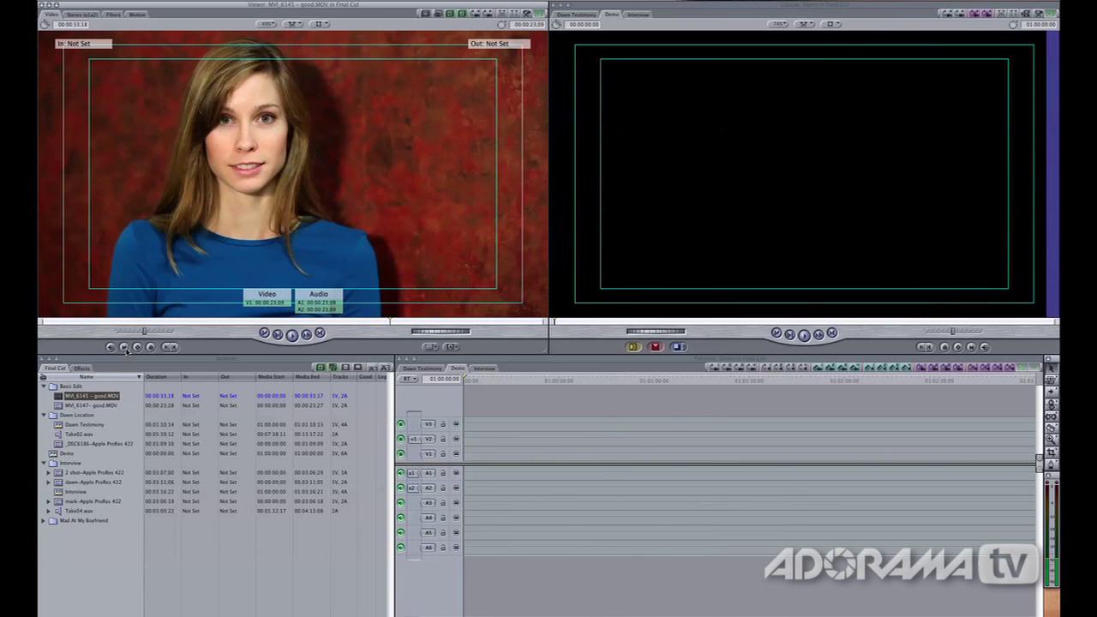
Mark MVI_6145 from 00:00:23:09 to 00:00:28;25 and edit it onto V1 of the Demo sequence, matching the sequence settings to the clip.
left_click(126, 348)
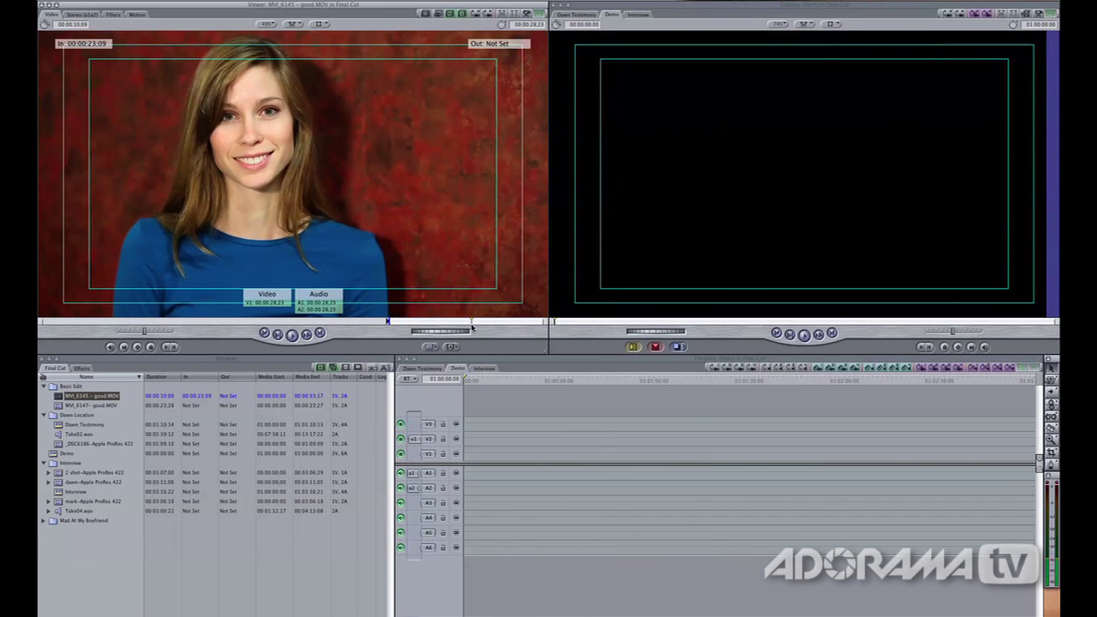
key("o")
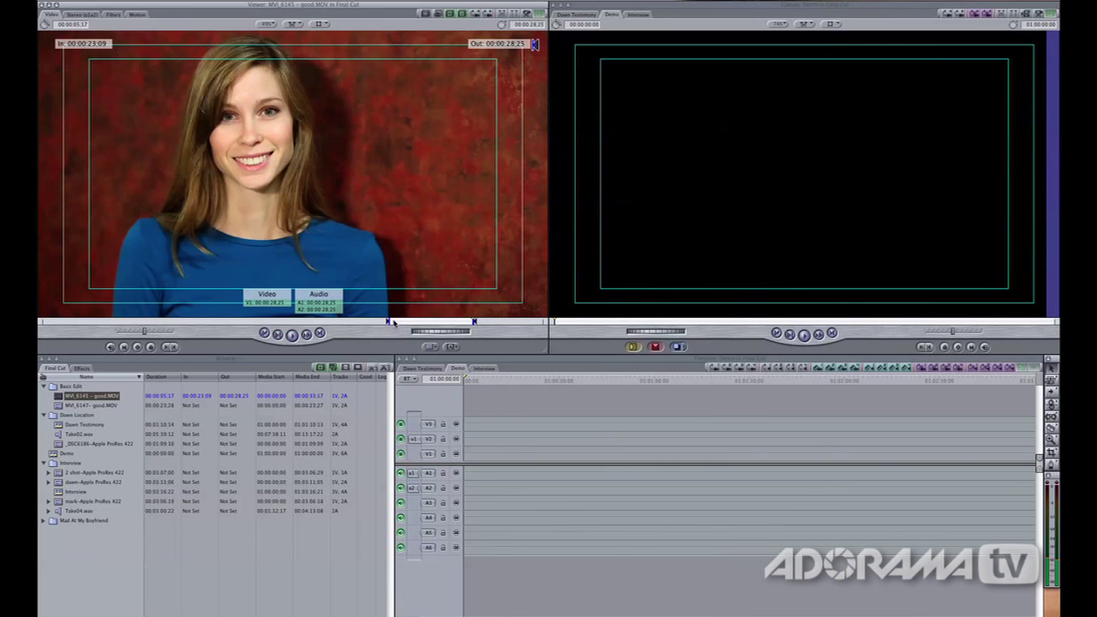
left_click(416, 459)
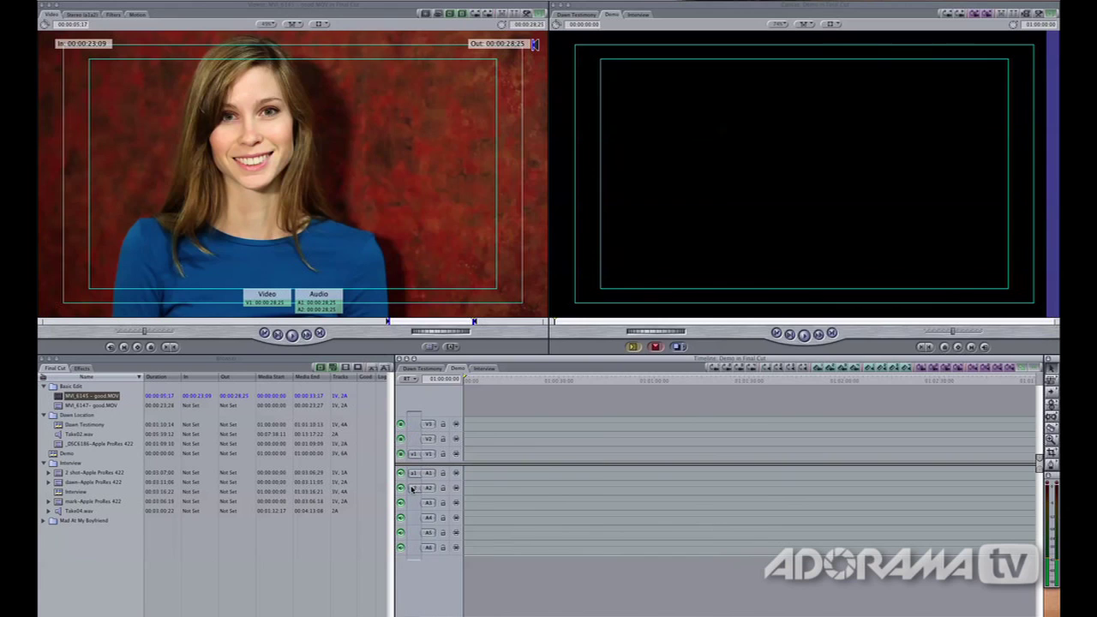
left_click_drag(258, 117, 945, 63)
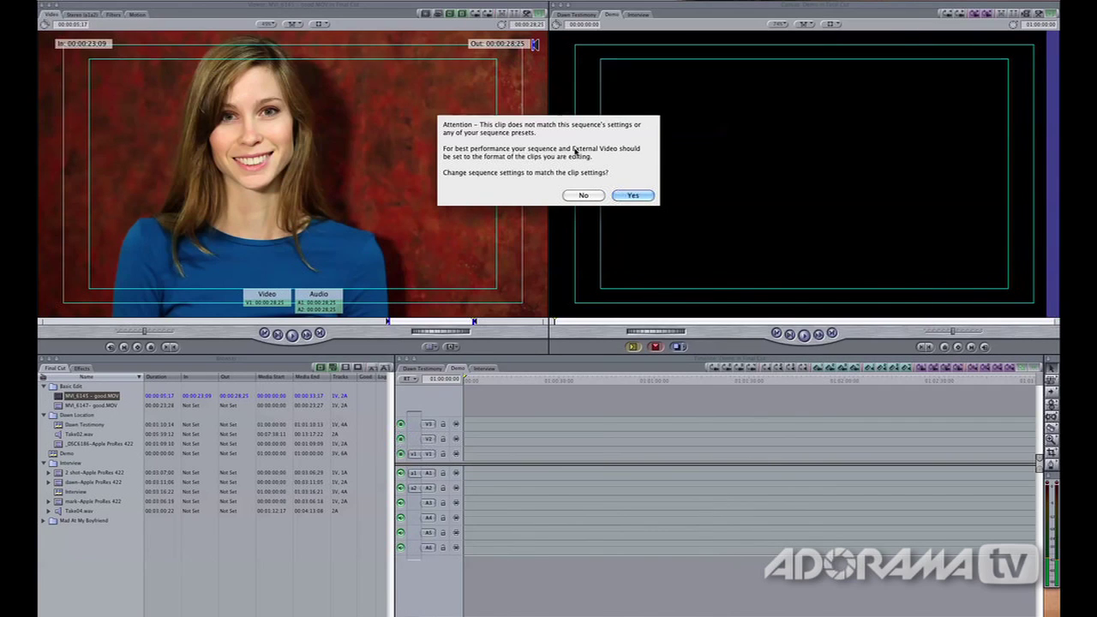
left_click(632, 196)
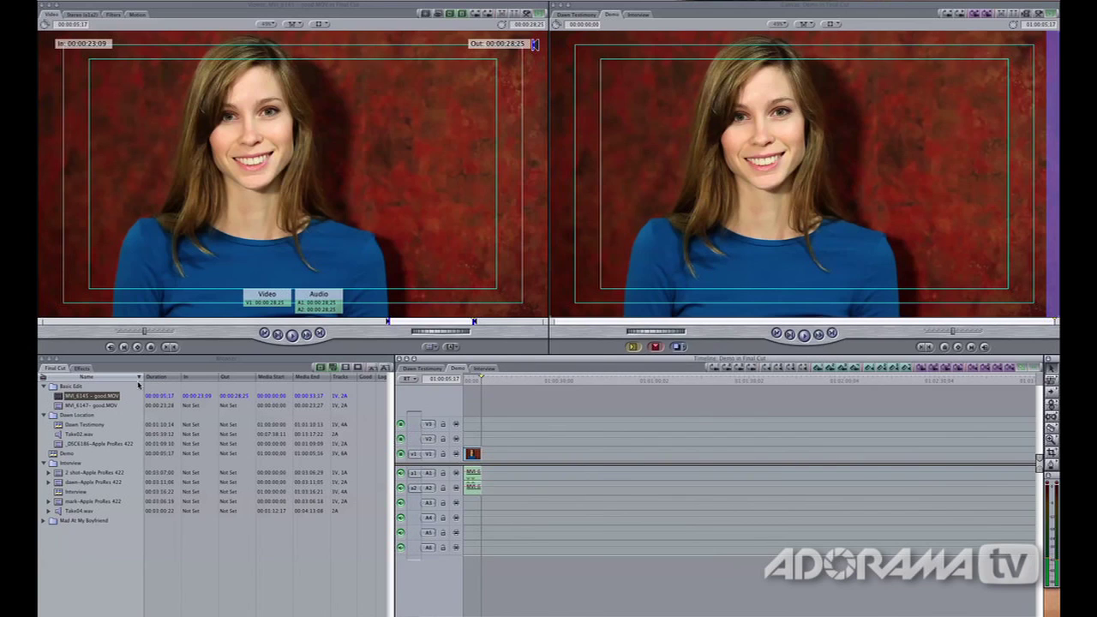
Open MVI_6147, mark it from 00:00:14;19 to 00:00:19;22, and edit it onto V1 directly after the first clip.
double_click(58, 406)
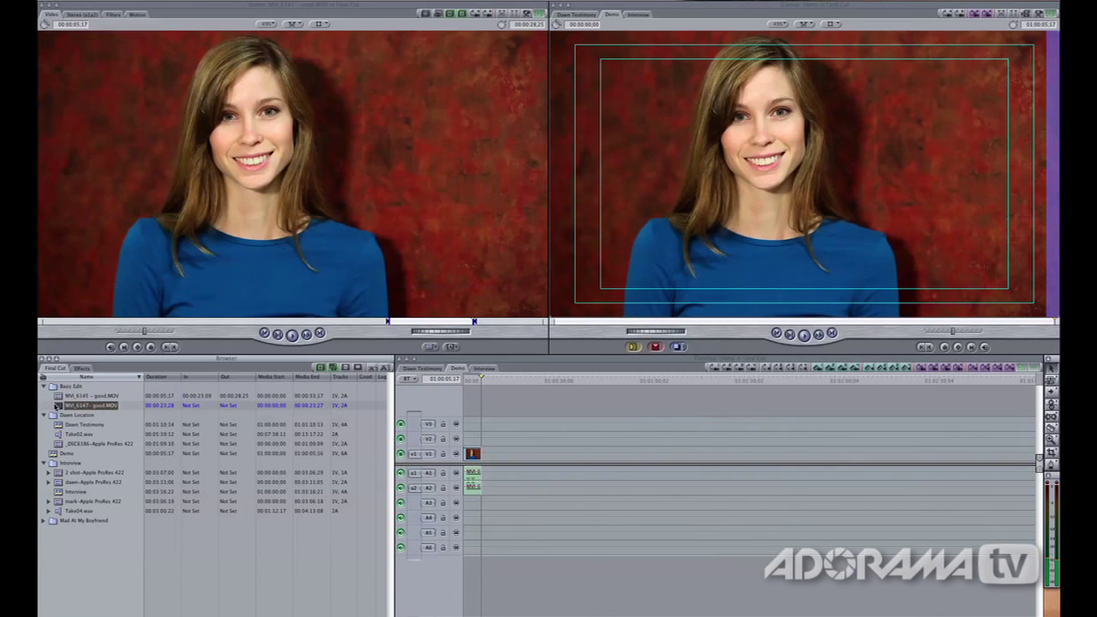
double_click(57, 405)
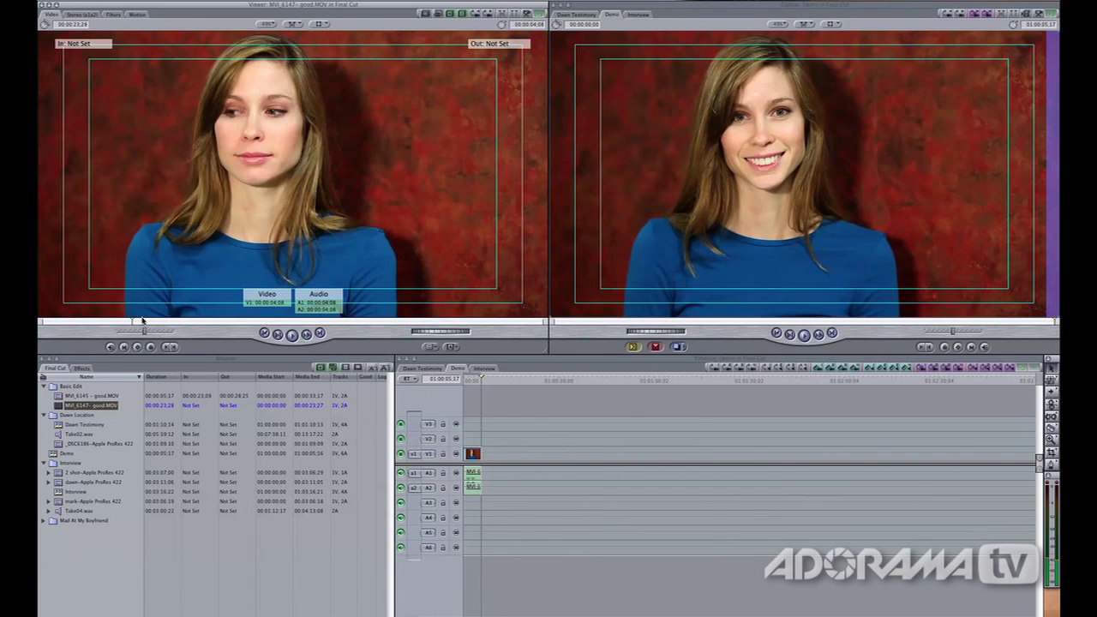
left_click_drag(133, 321, 352, 318)
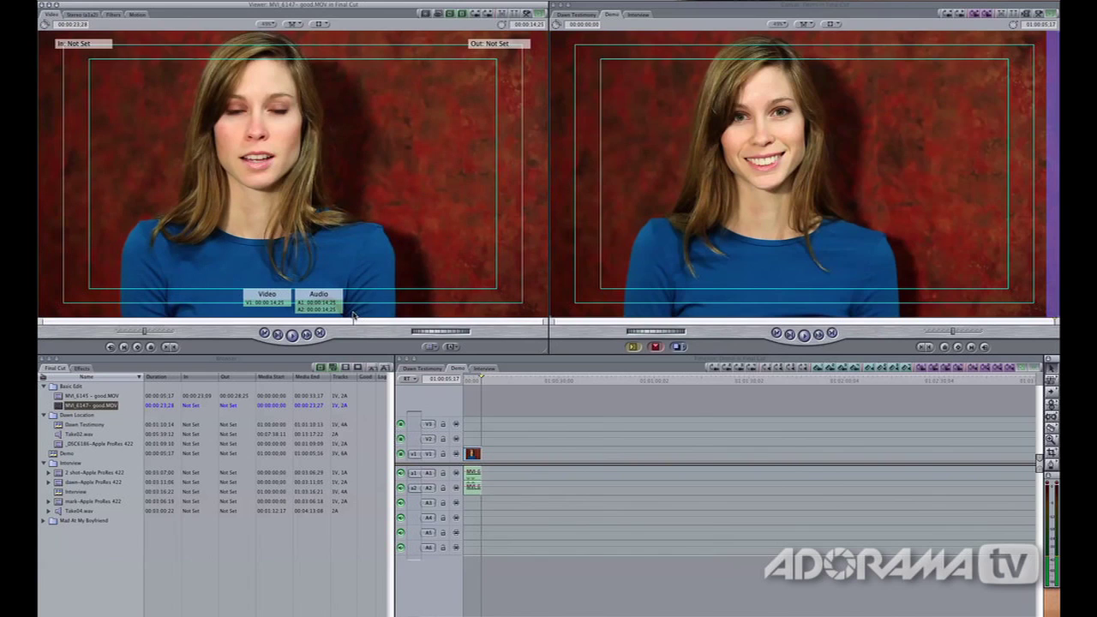
key("i")
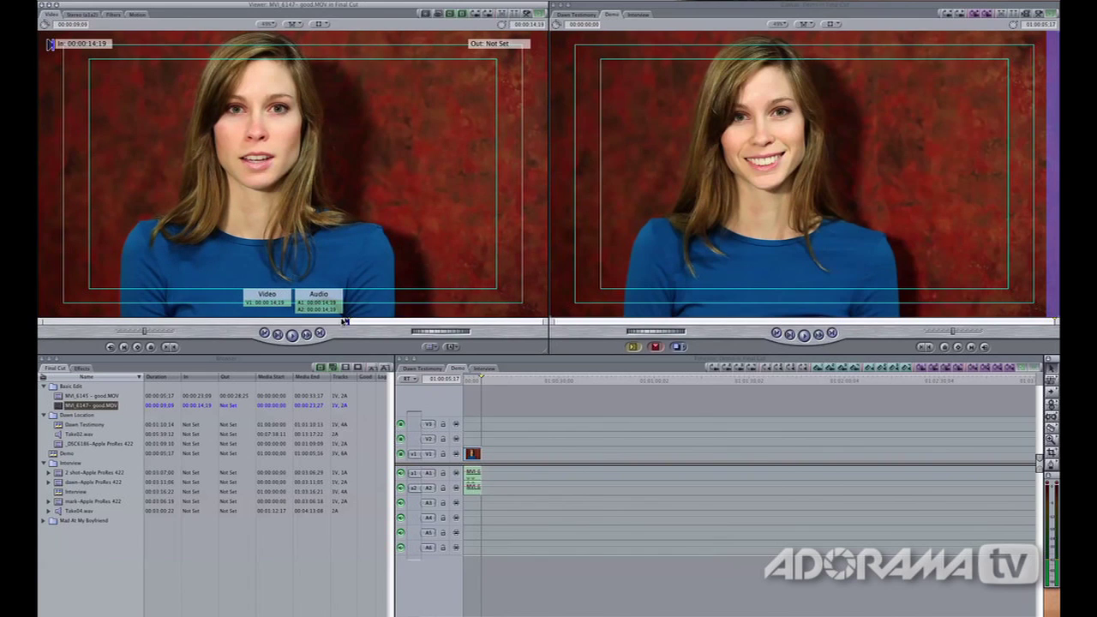
key("space")
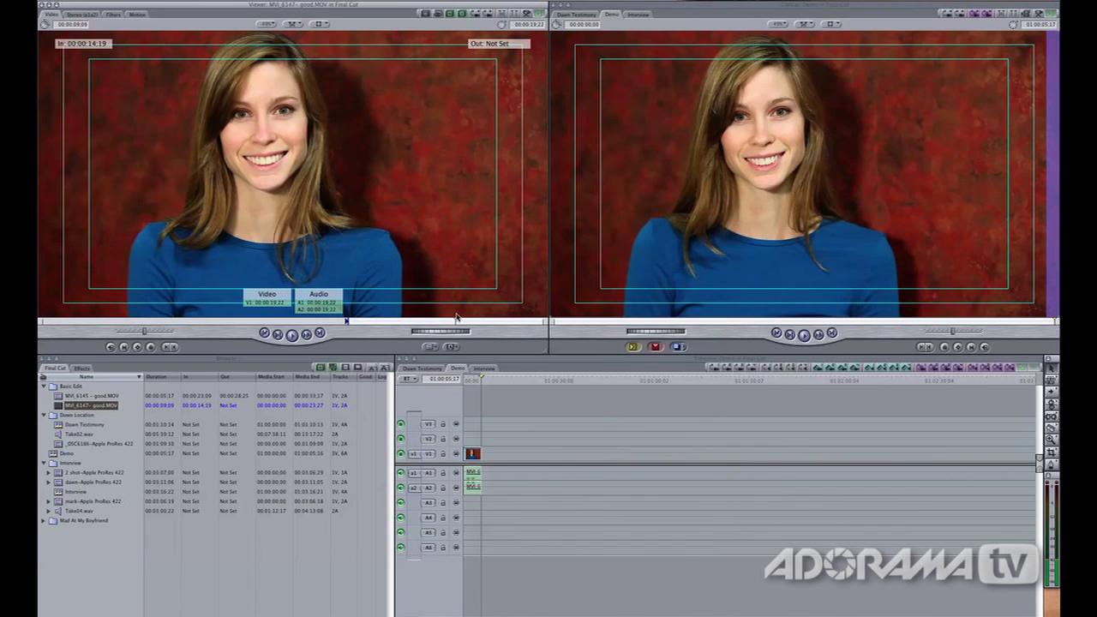
key("o")
left_click_drag(317, 230, 960, 62)
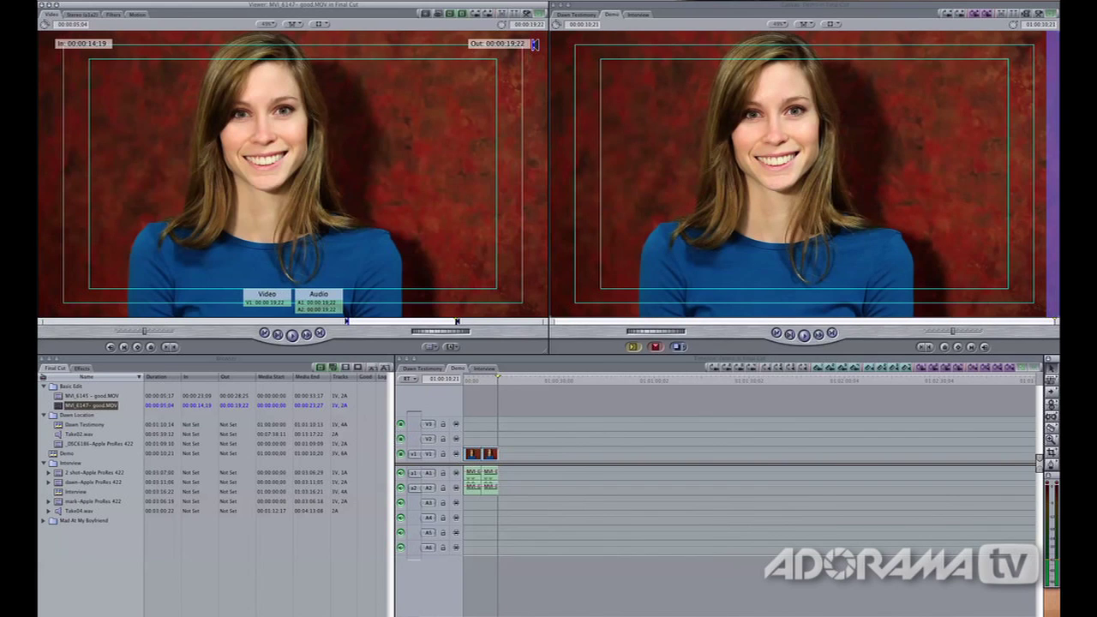
Fit the Demo sequence in the timeline and play it across the cut between the two clips.
key("shift+z")
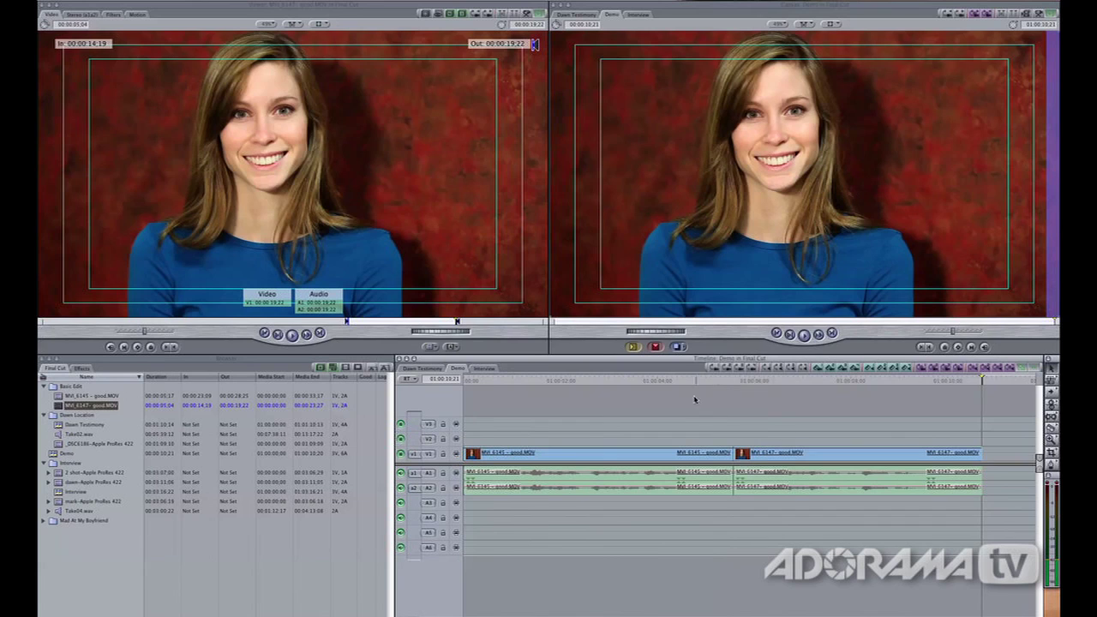
left_click(643, 382)
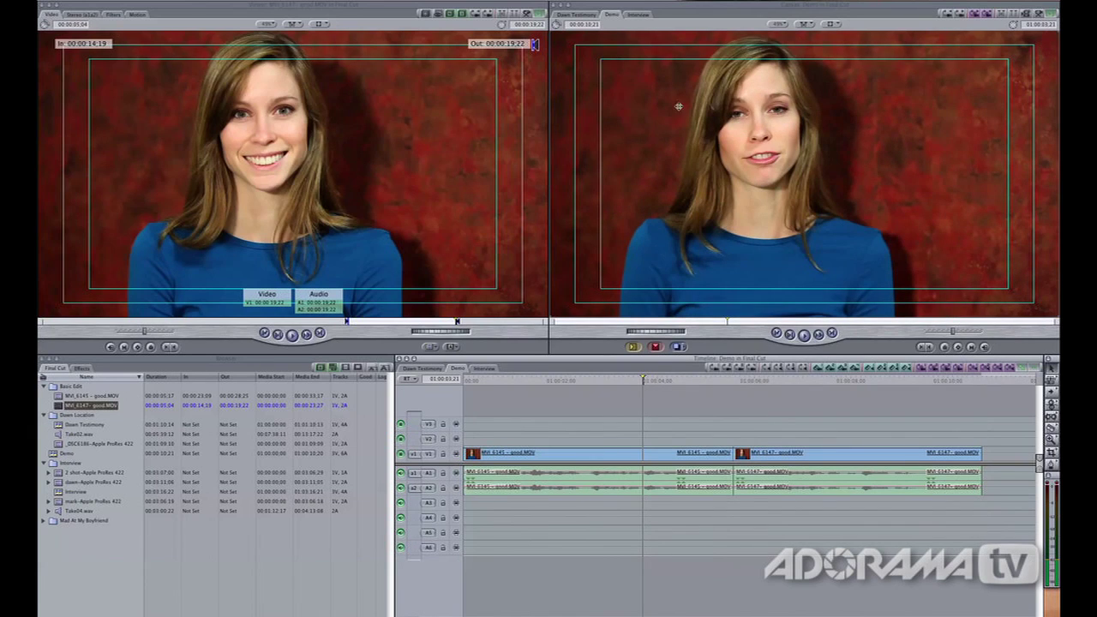
left_click(545, 383)
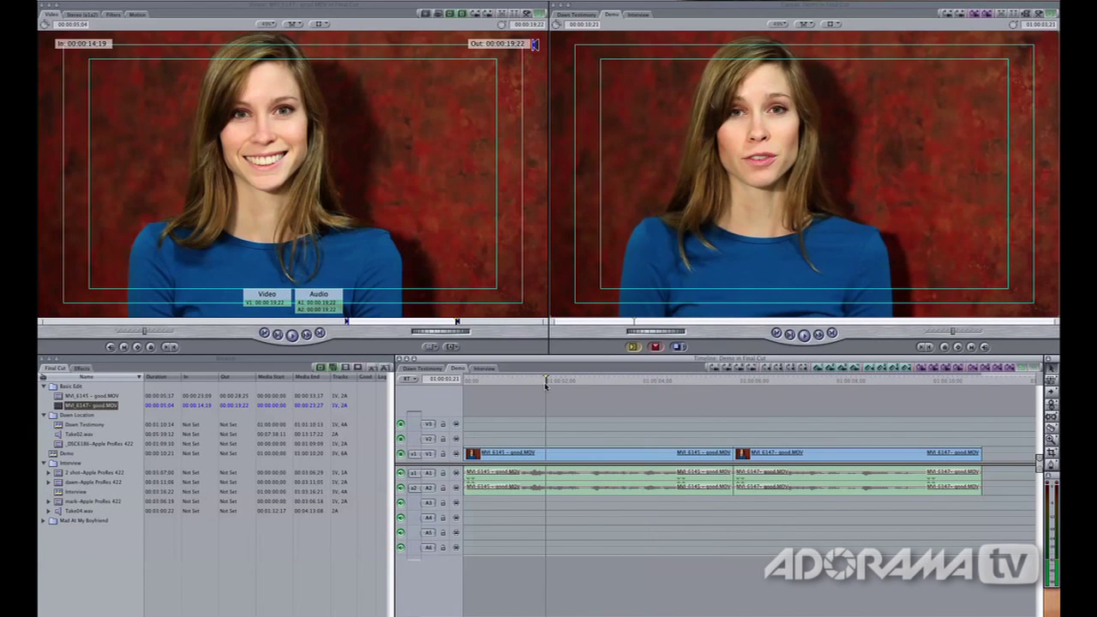
key("space")
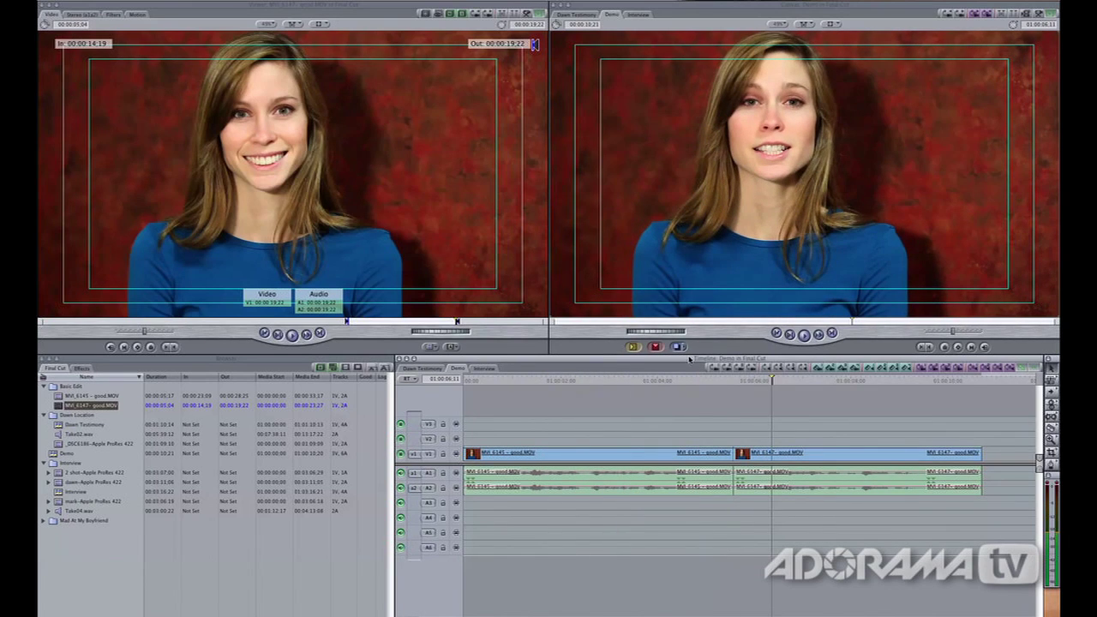
key("space")
key("j")
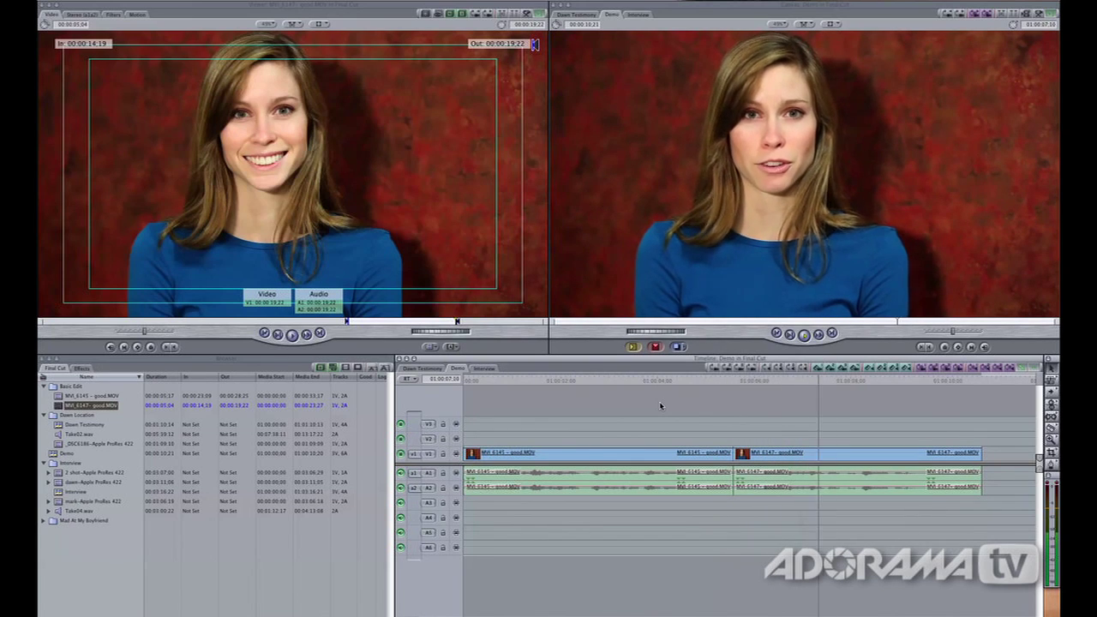
key("space")
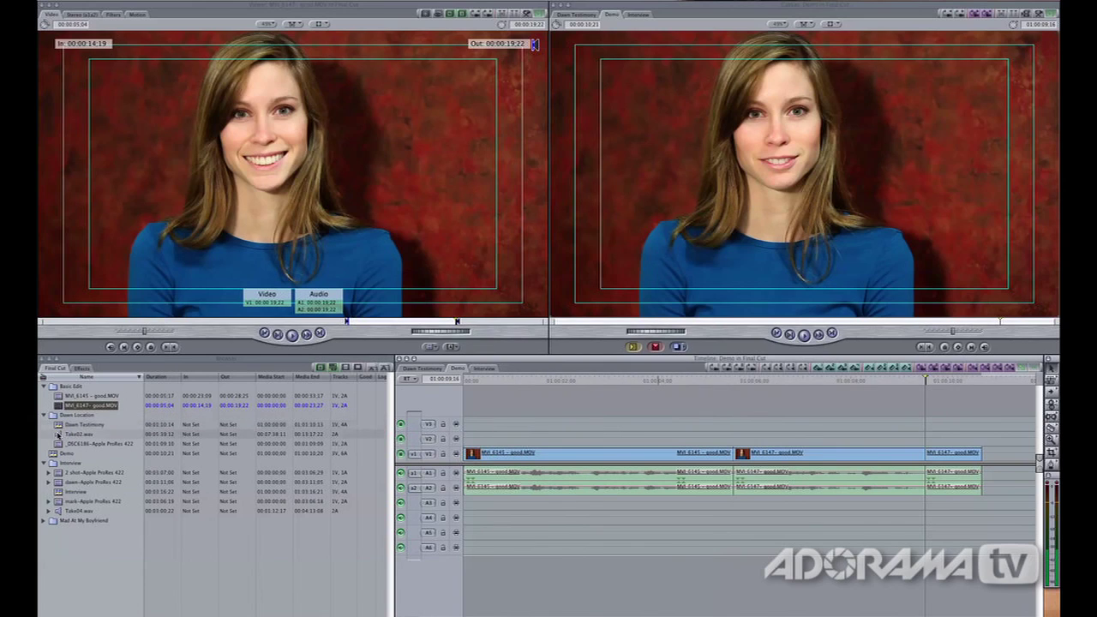
Open the _DSC6186-Apple ProRes 422 clip and place only its video on V2, above the two existing clips.
double_click(86, 443)
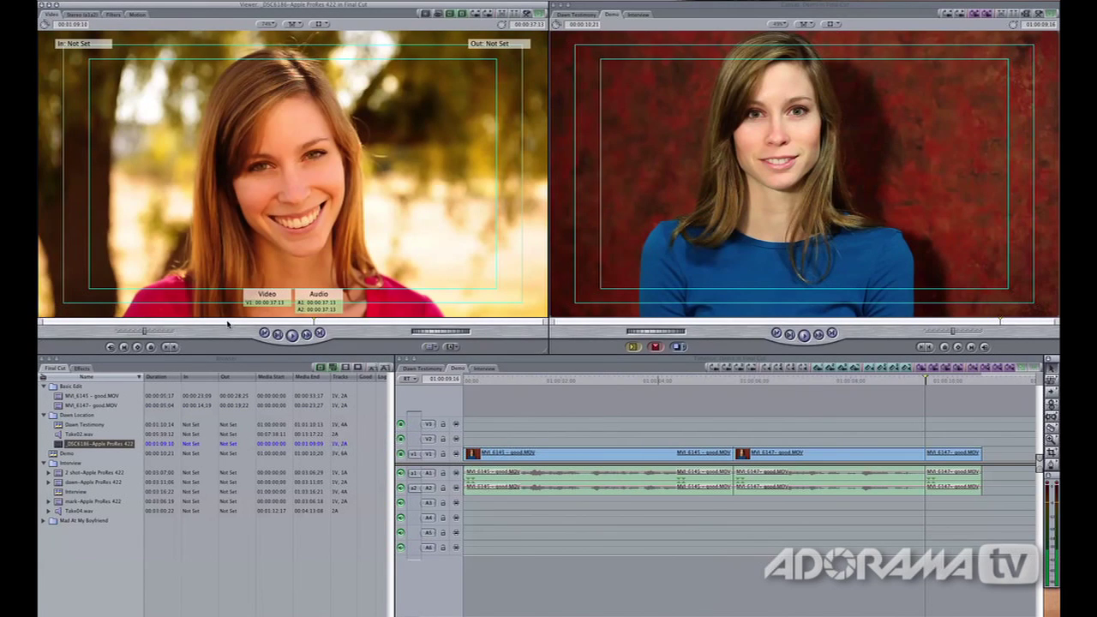
left_click_drag(248, 322, 225, 323)
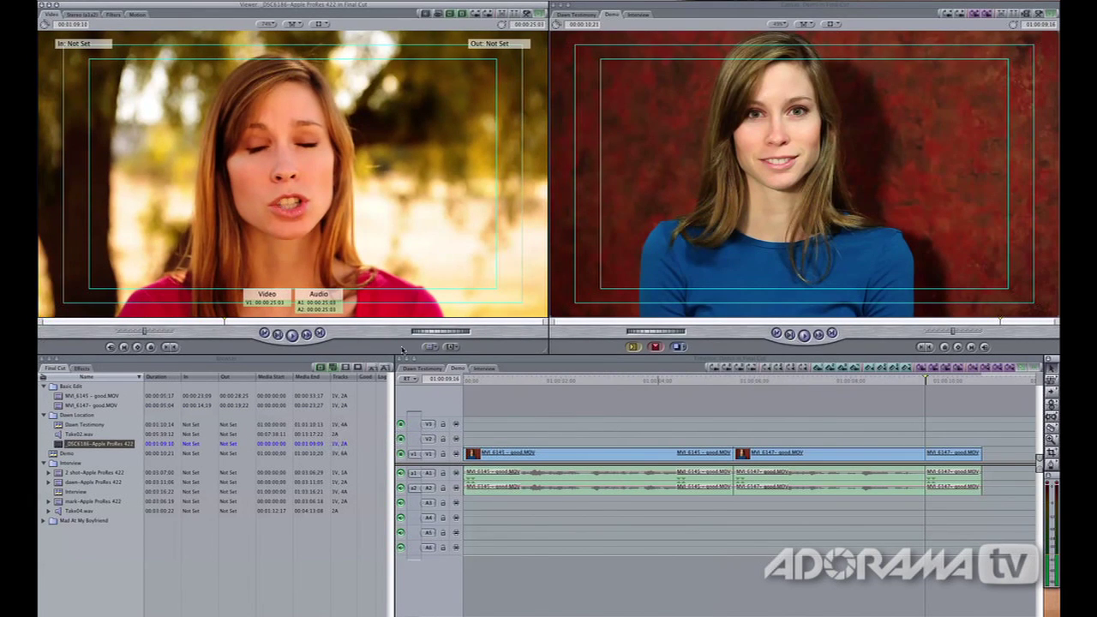
left_click(415, 474)
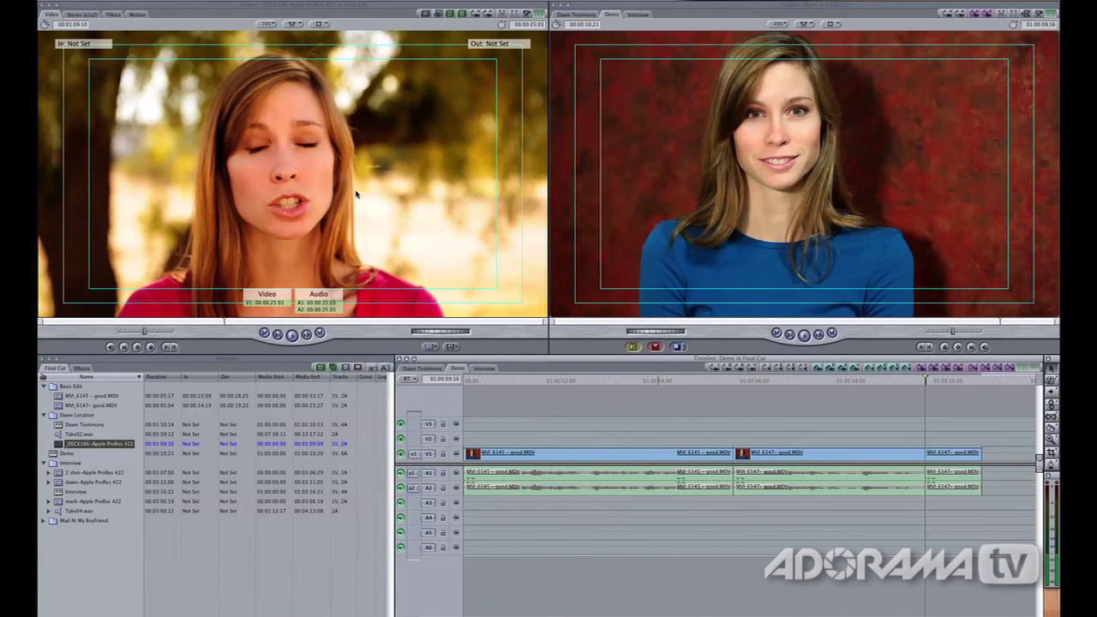
left_click_drag(355, 196, 600, 443)
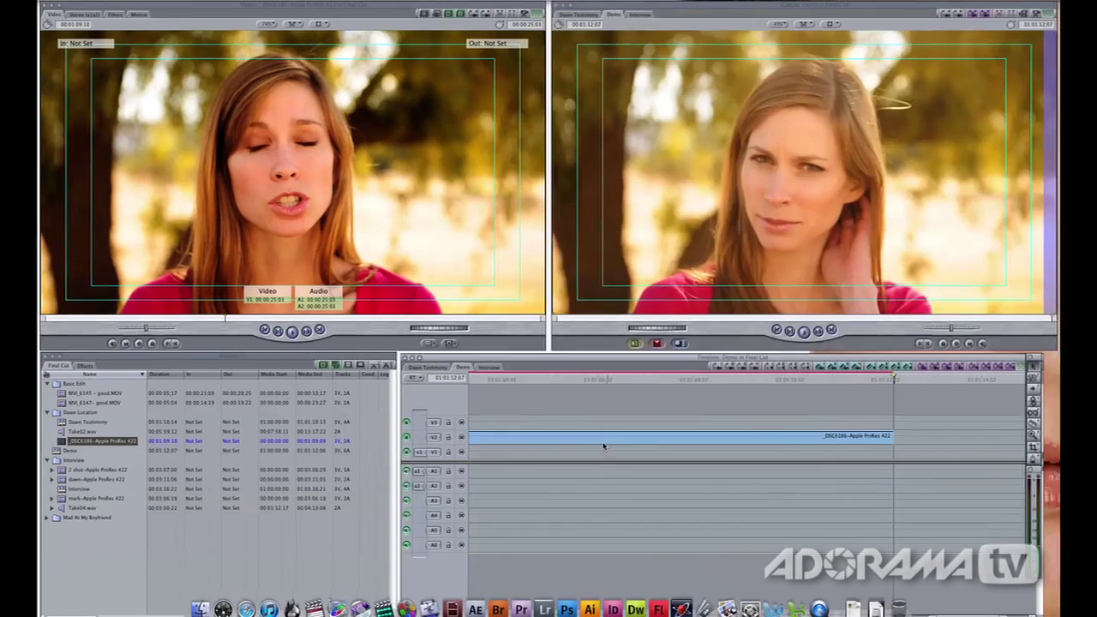
key("F9")
left_click(661, 440)
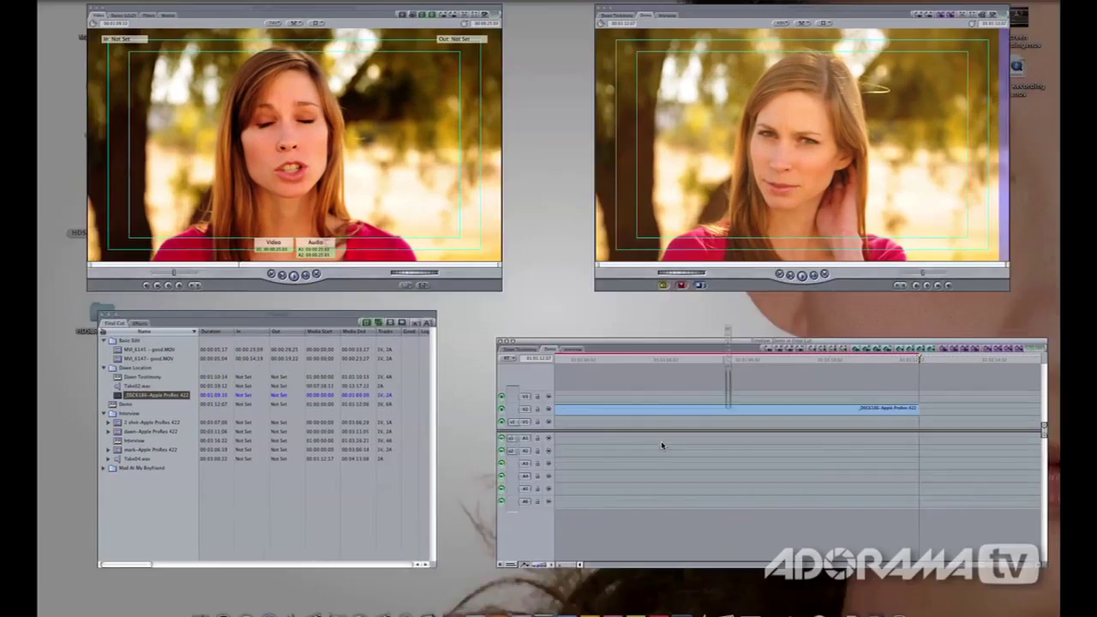
Trim the _DSC6186 clip on V2 to a short cutaway covering the cut between the two V1 clips.
key("shift+z")
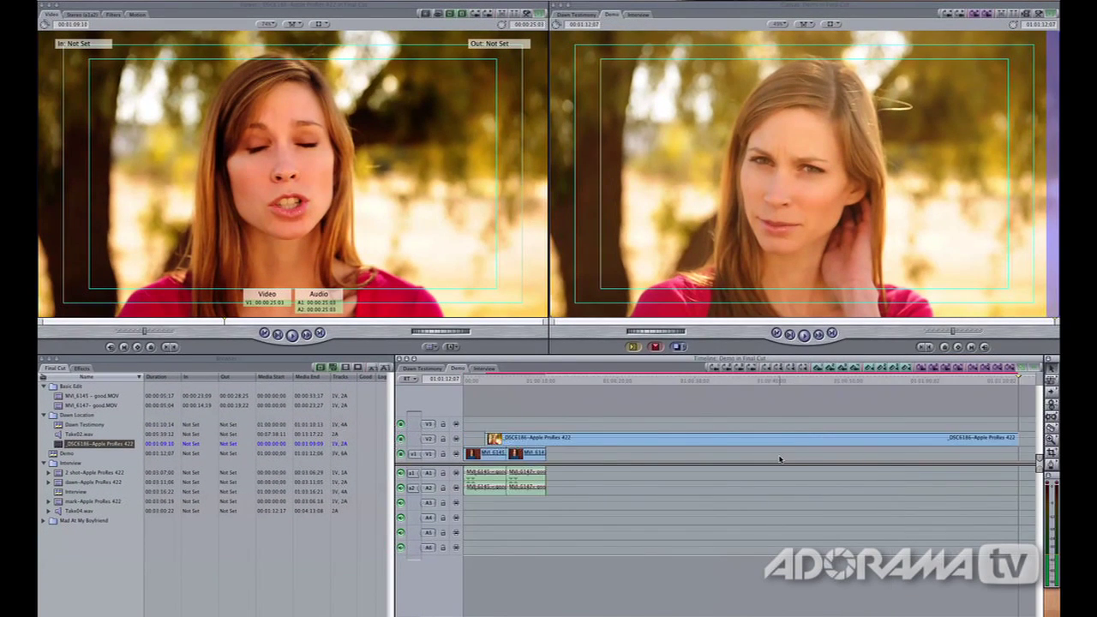
left_click_drag(1018, 437, 491, 446)
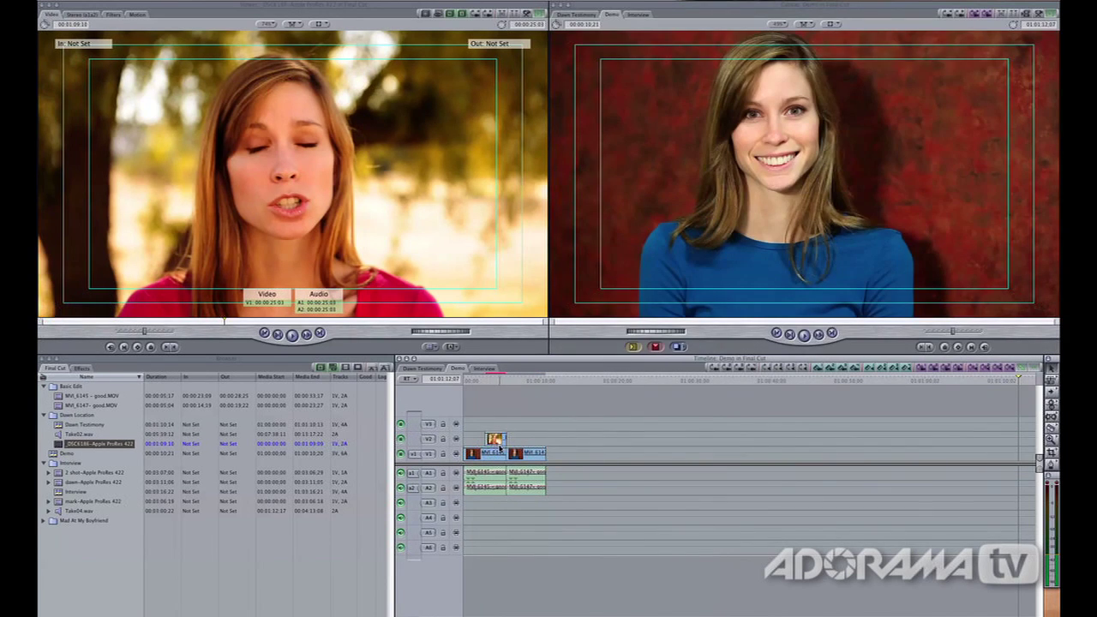
scroll(749, 480, "right", 5)
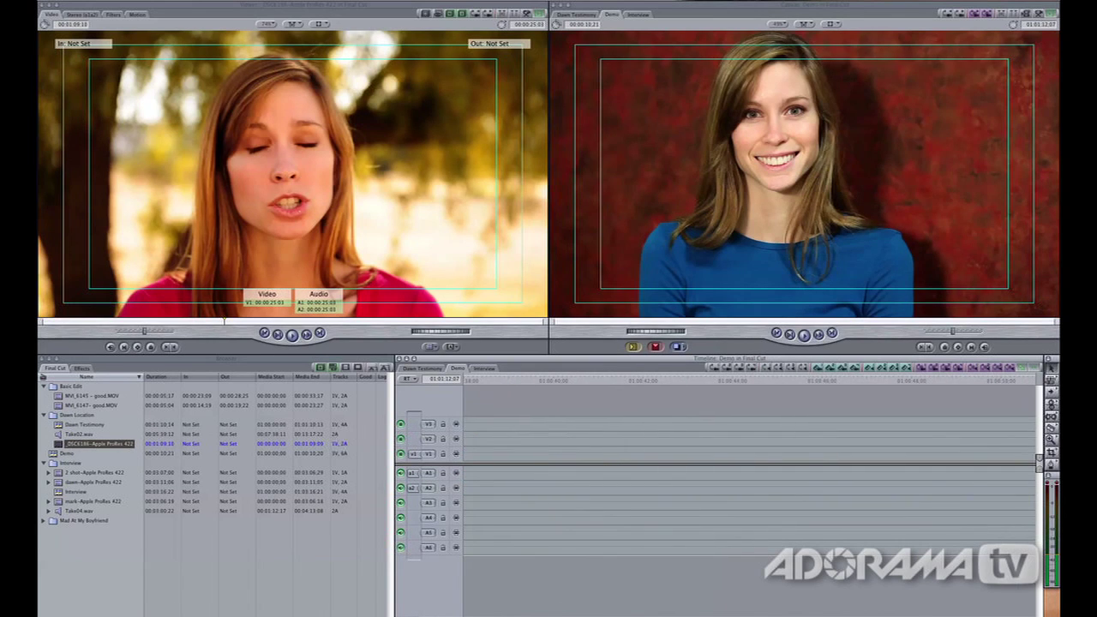
scroll(542, 540, "left", 5)
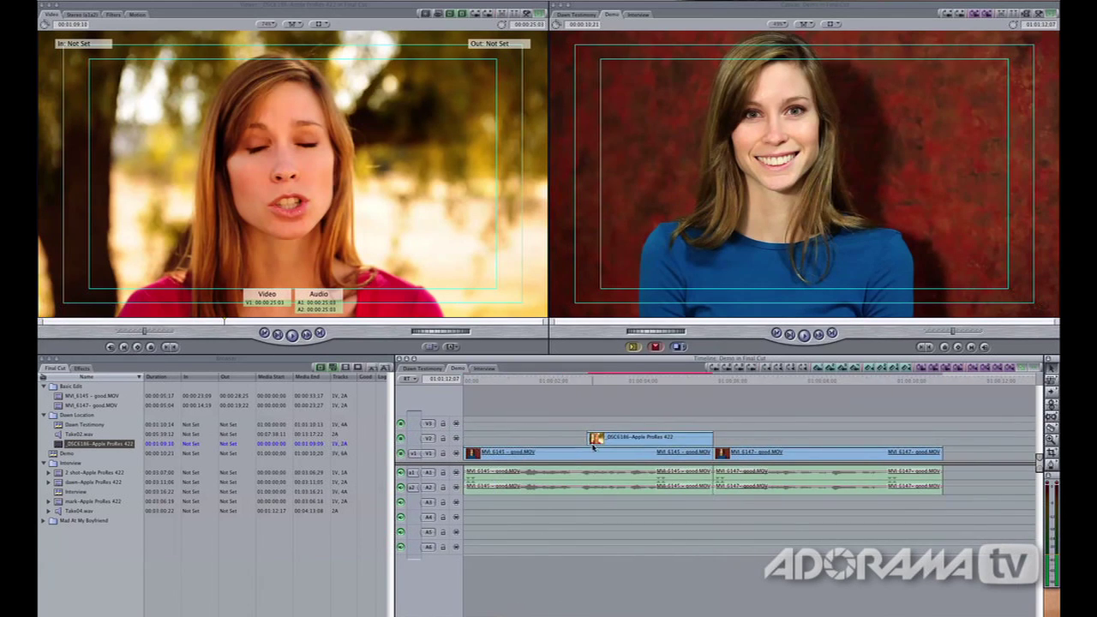
left_click_drag(588, 438, 704, 440)
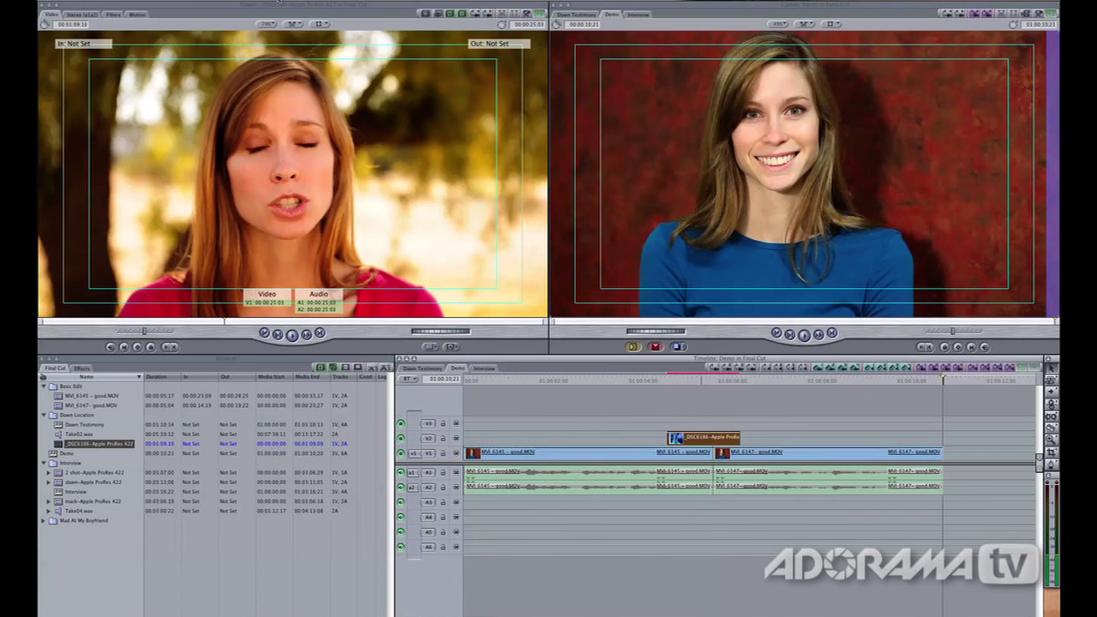
Render all video and audio in the sequence and play it through to the cutaway on V2.
left_click(279, 1)
mouse_move(284, 17)
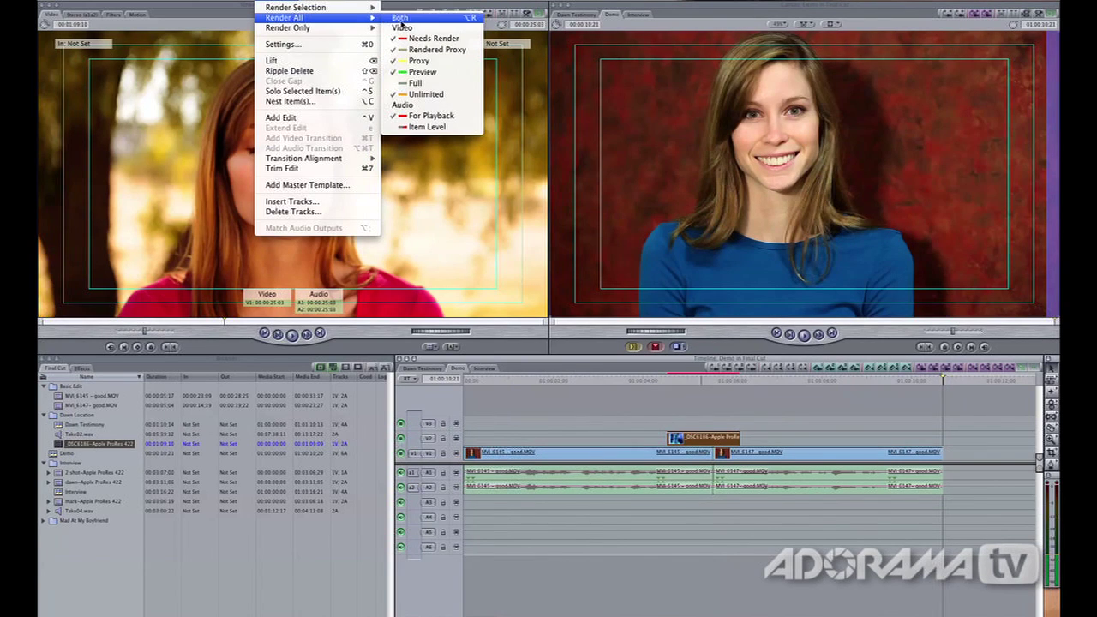
left_click(400, 18)
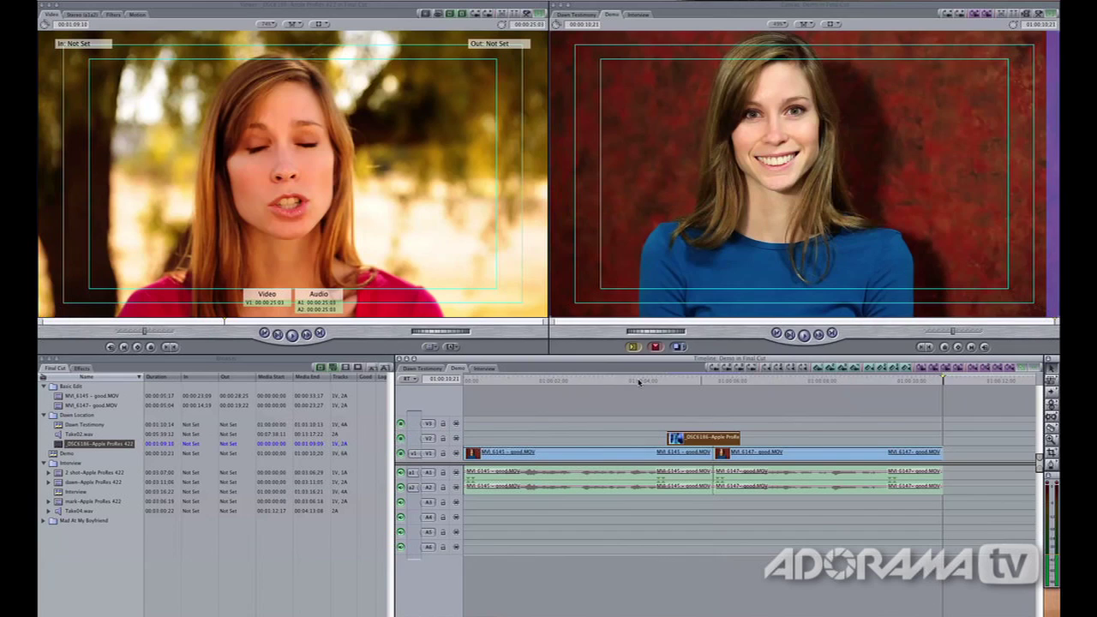
left_click(638, 381)
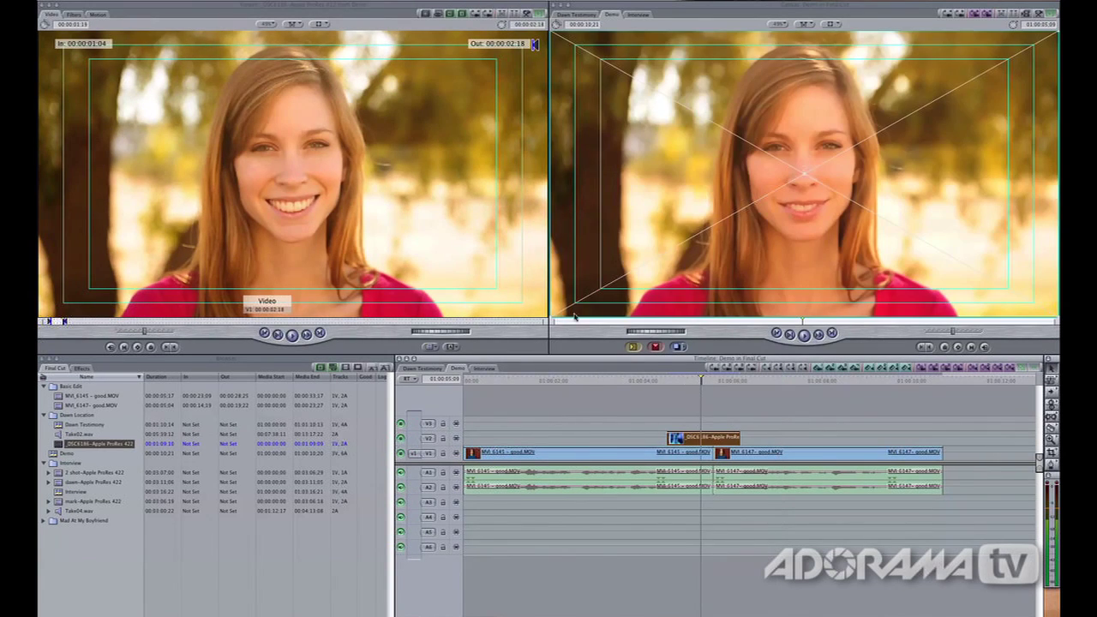
Shrink the V2 cutaway to about a quarter of the frame width in the picture's upper-left corner and tilt it counterclockwise.
left_click_drag(575, 302, 686, 243)
left_click_drag(806, 171, 639, 117)
left_click_drag(759, 181, 707, 157)
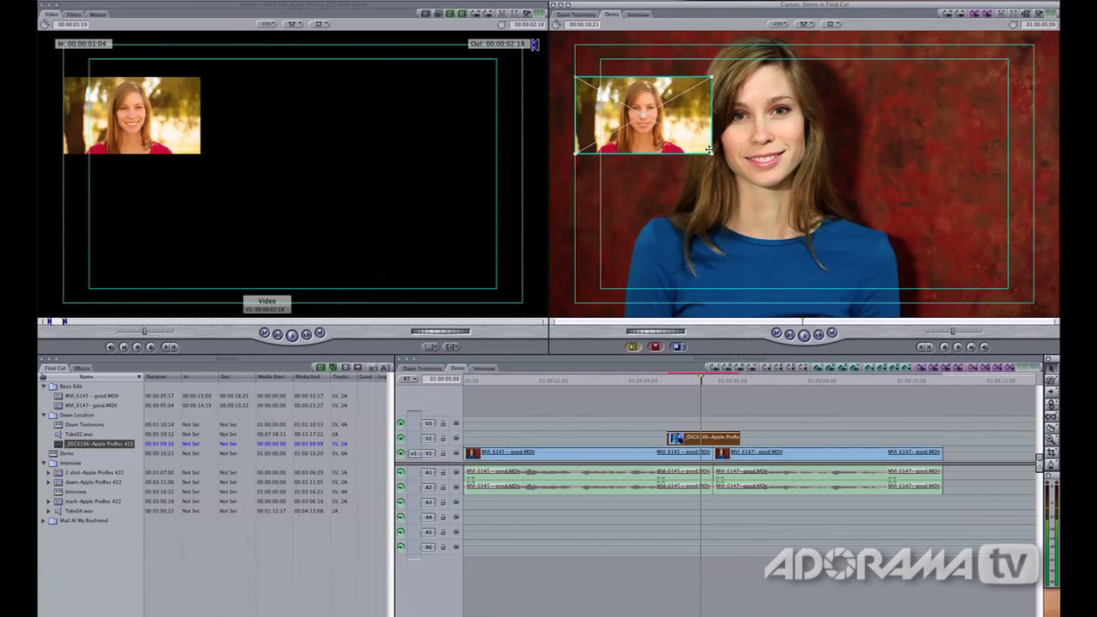
left_click_drag(710, 150, 647, 104)
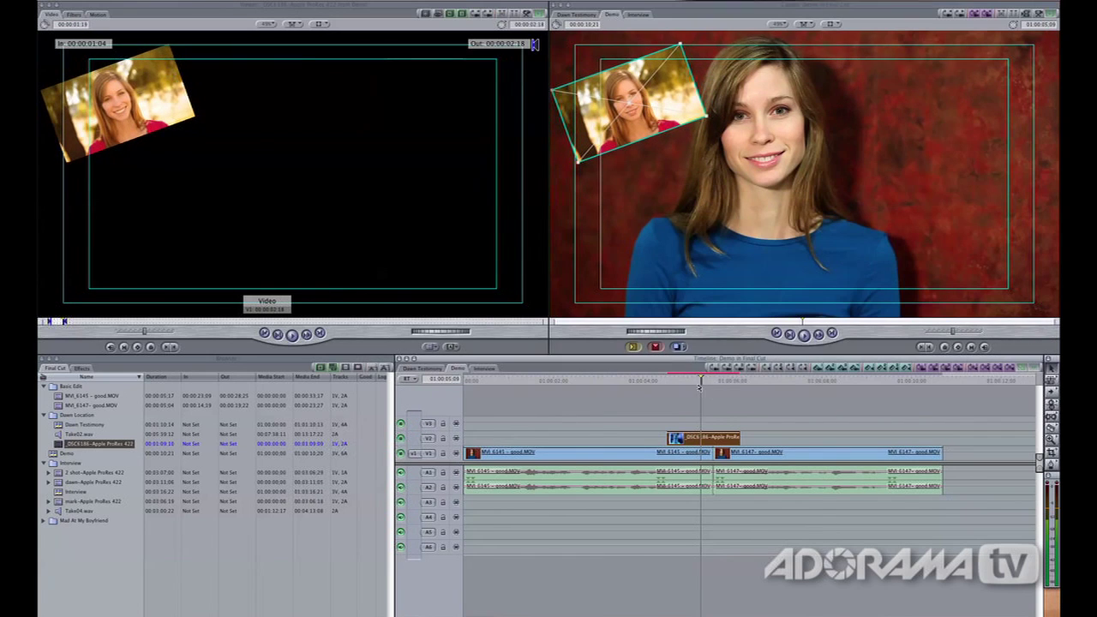
Render the resized and rotated cutaway and play the sequence from just before it.
left_click(662, 382)
key("super+r")
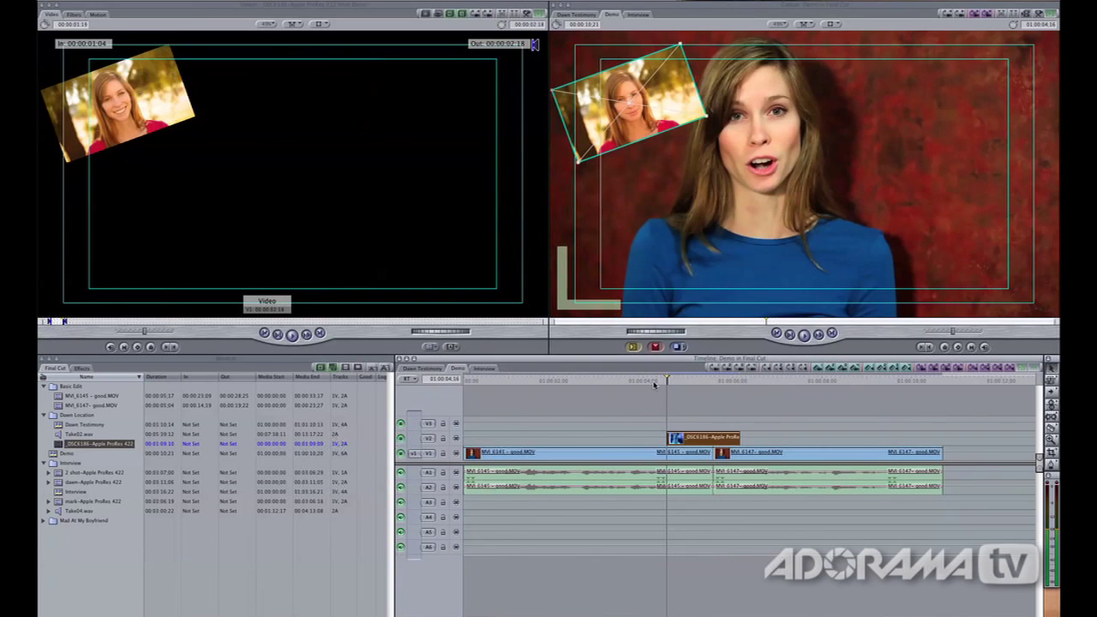
left_click(654, 383)
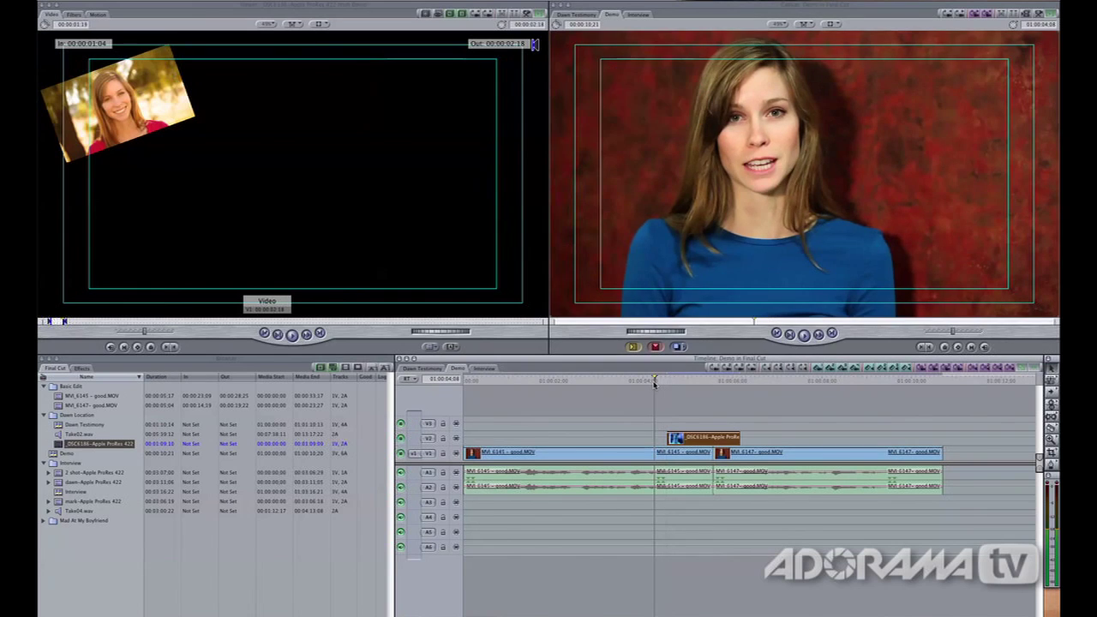
key("space")
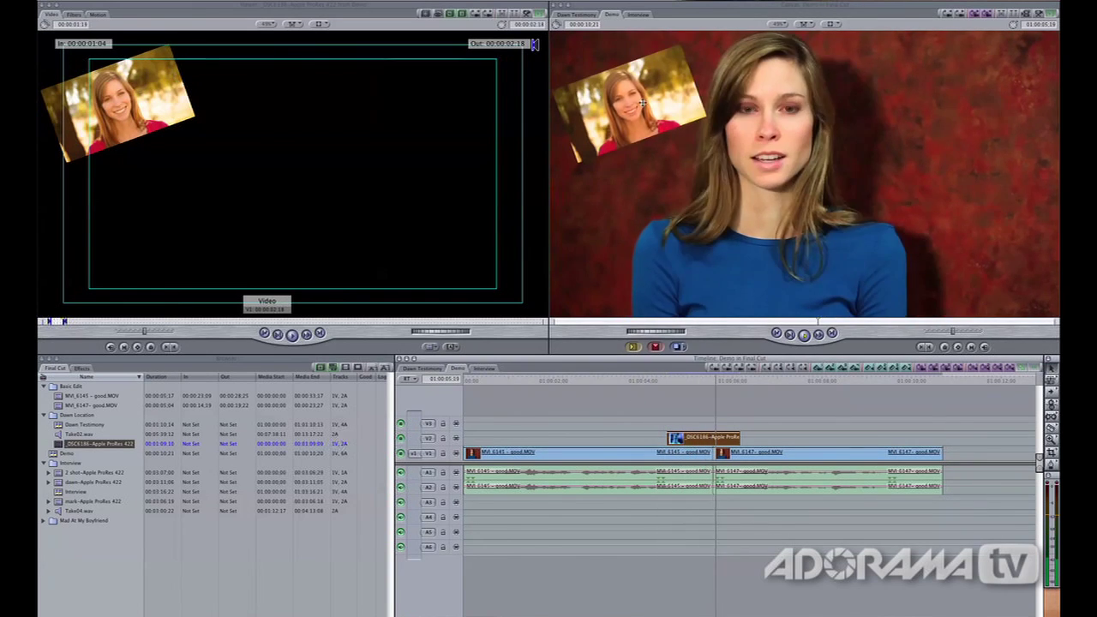
Stop playback, reset the _DSC6186 cutaway's Basic Motion settings to their defaults, and check its video, motion and filter views.
key("space")
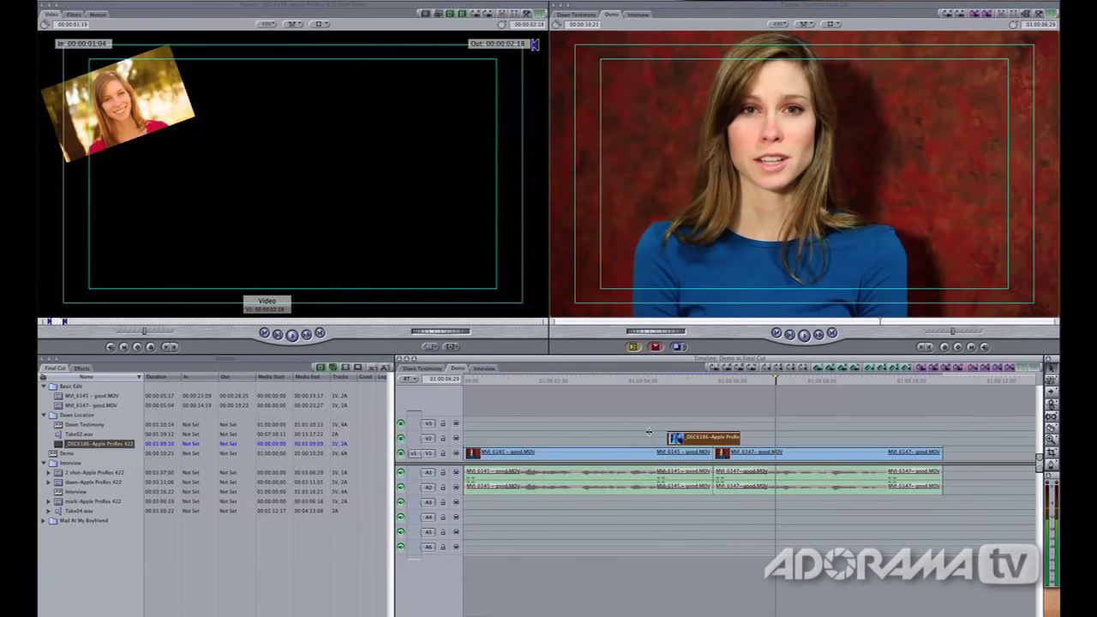
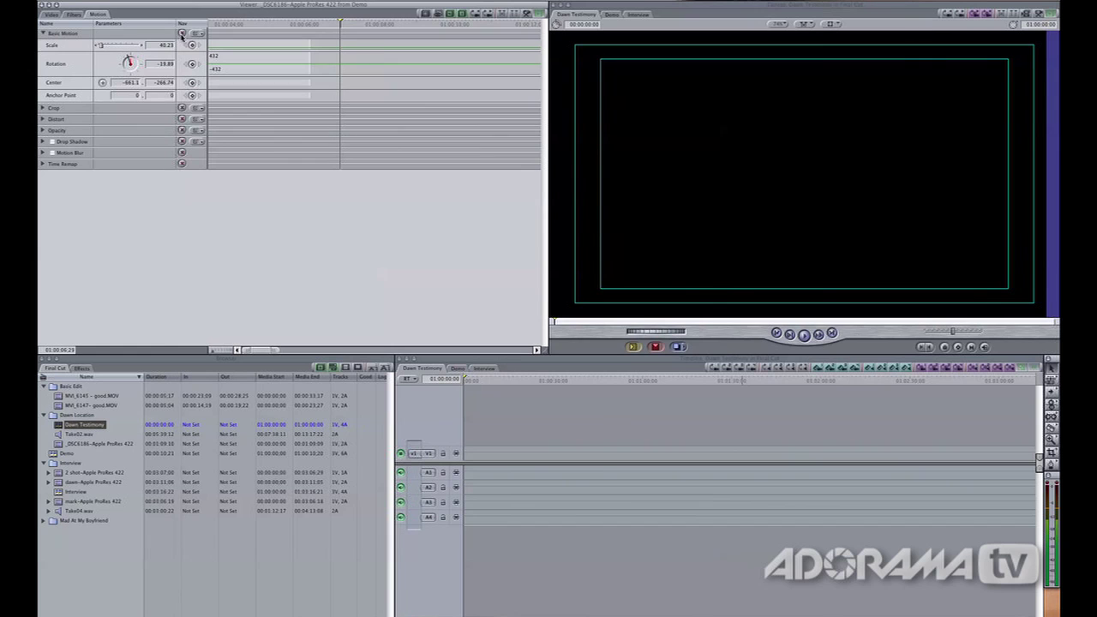
left_click(53, 15)
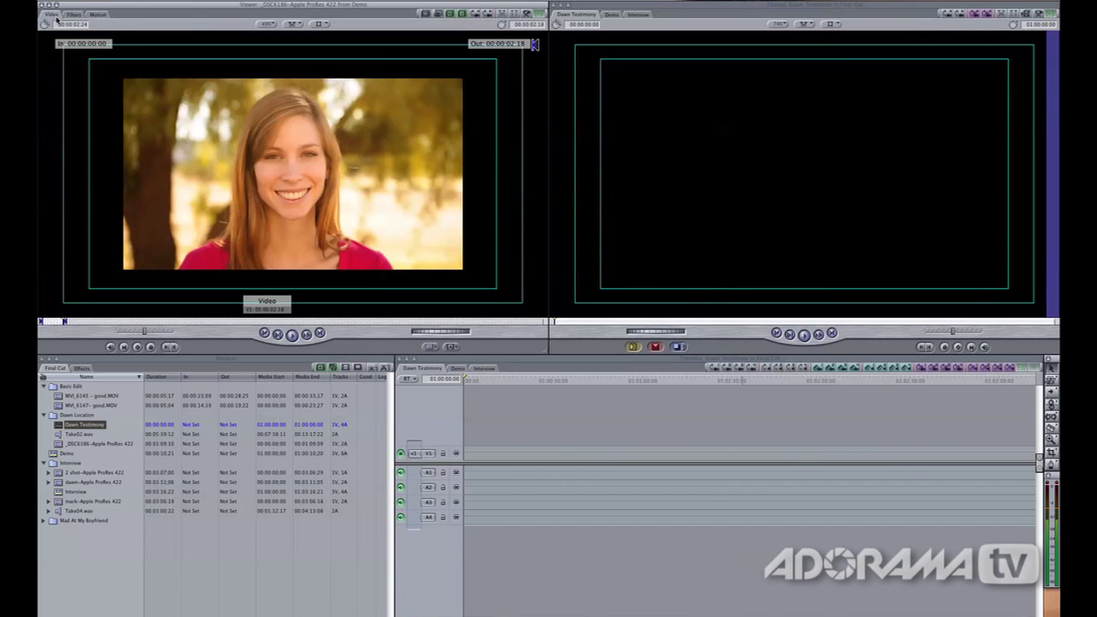
left_click(98, 15)
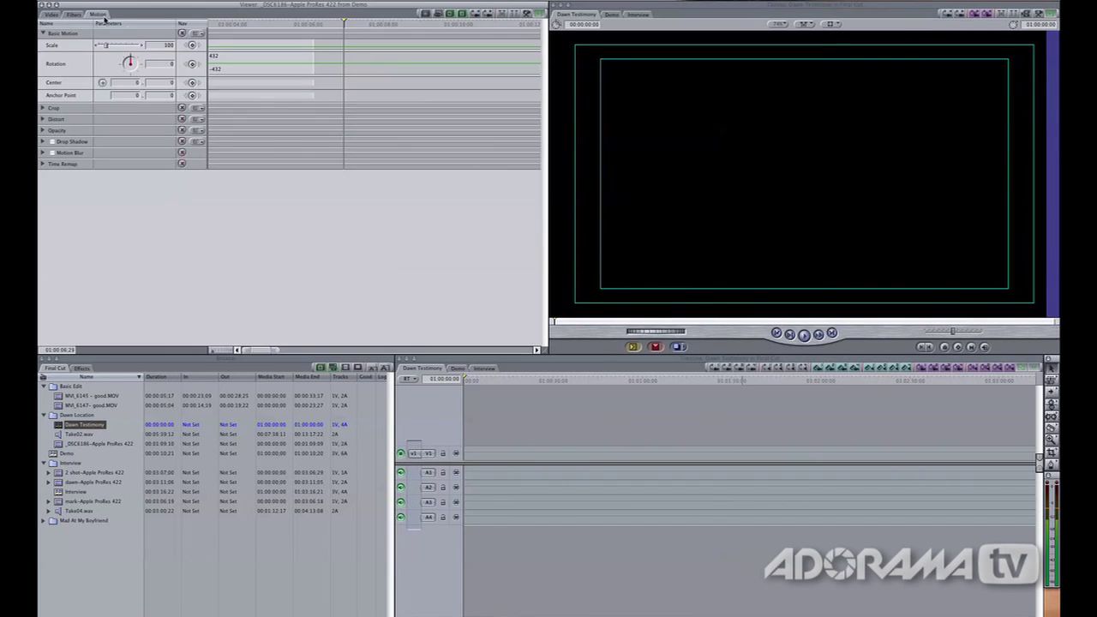
left_click(75, 15)
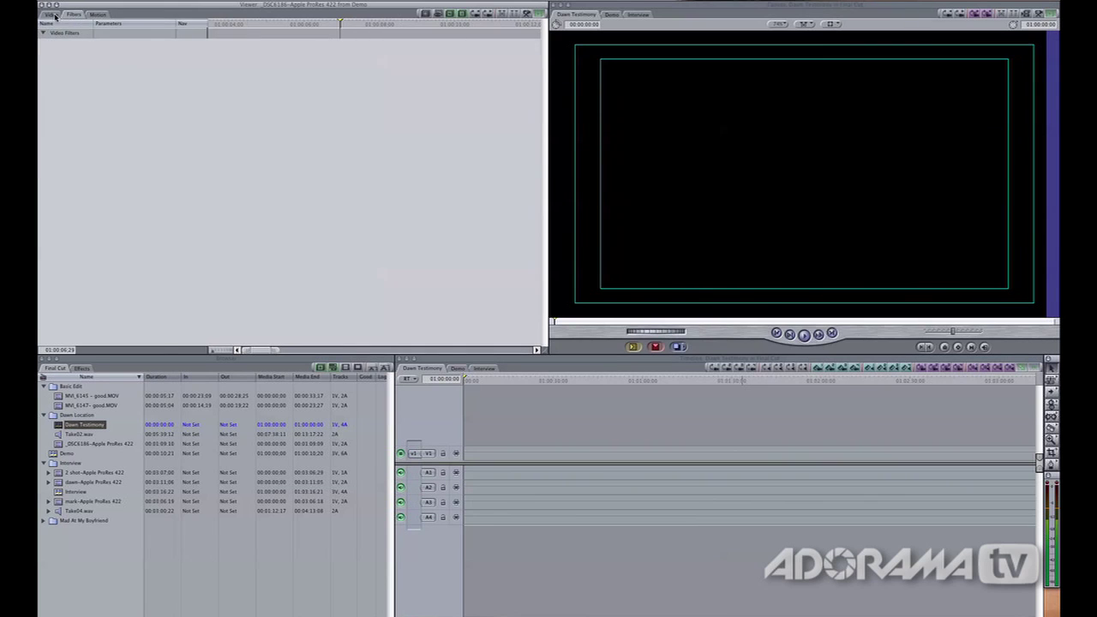
left_click(53, 16)
left_click(60, 425)
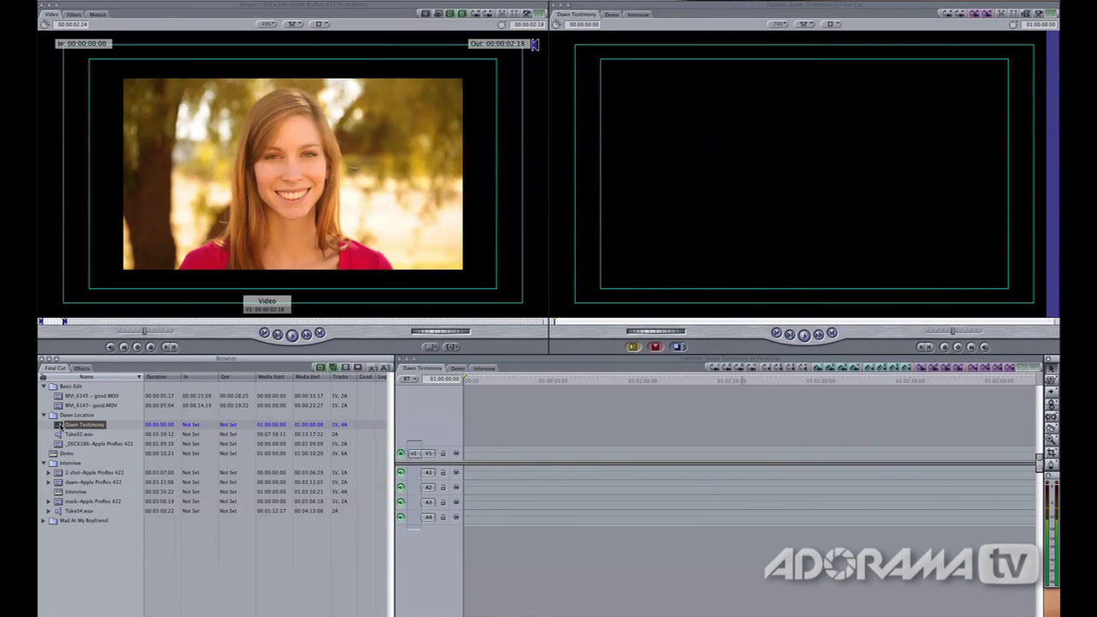
left_click(330, 246)
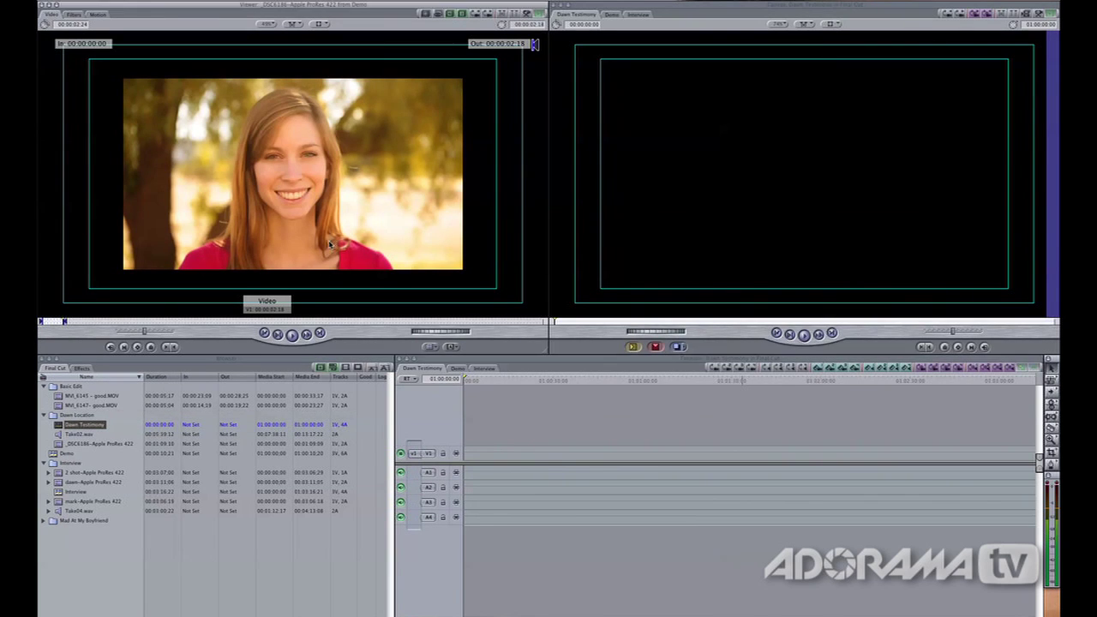
Open the _DSC6186 clip from the Dawn Location bin, display its stereo waveform and locate the slate clap.
double_click(59, 444)
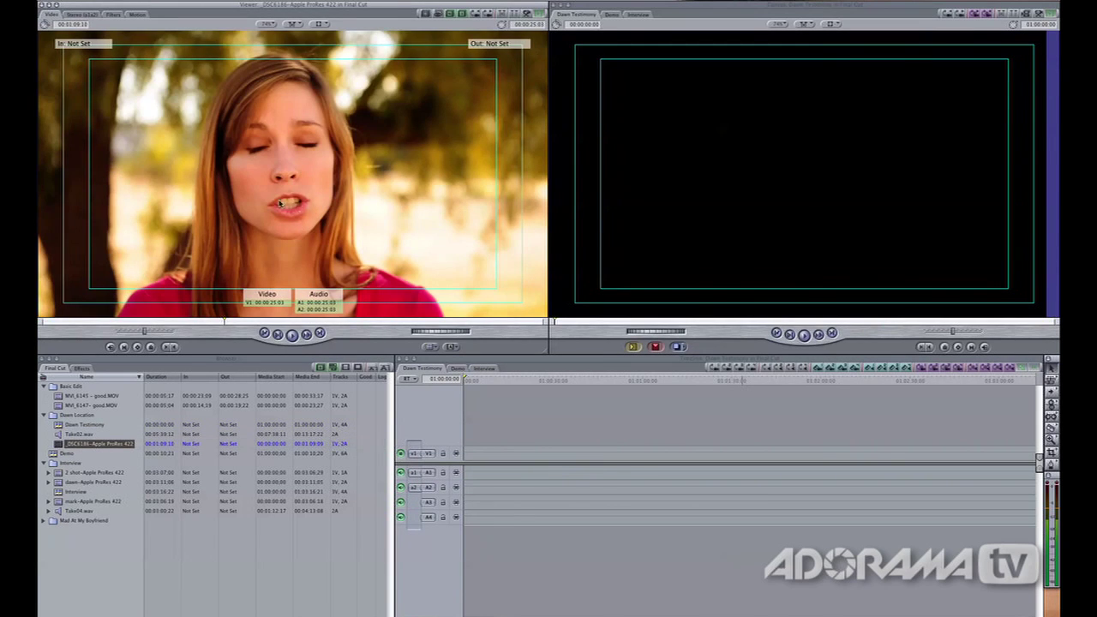
left_click_drag(223, 320, 120, 325)
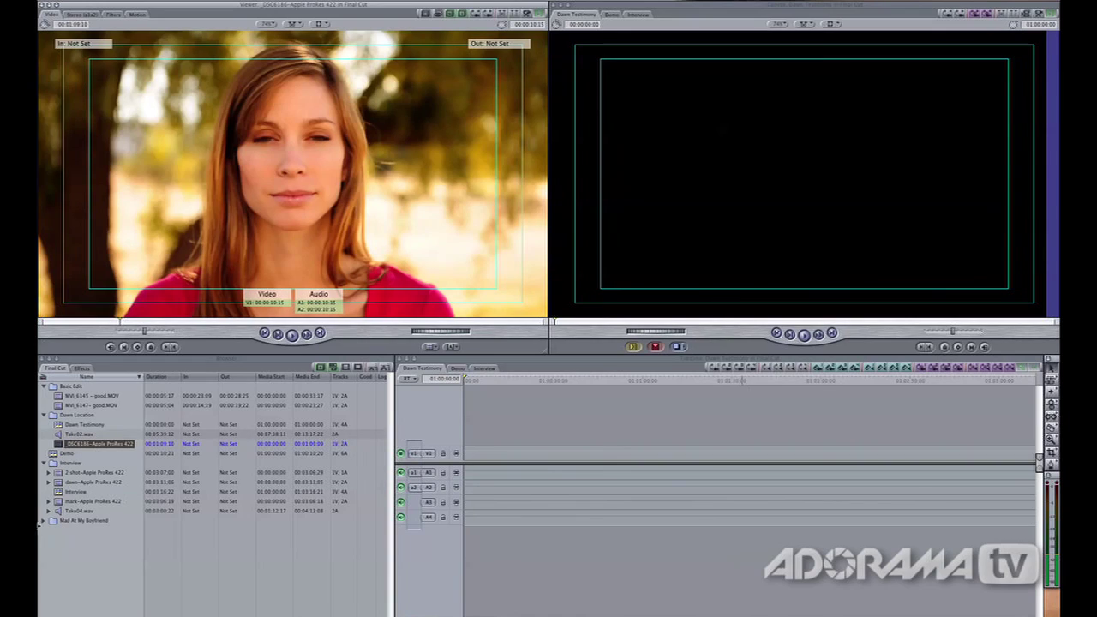
left_click(85, 15)
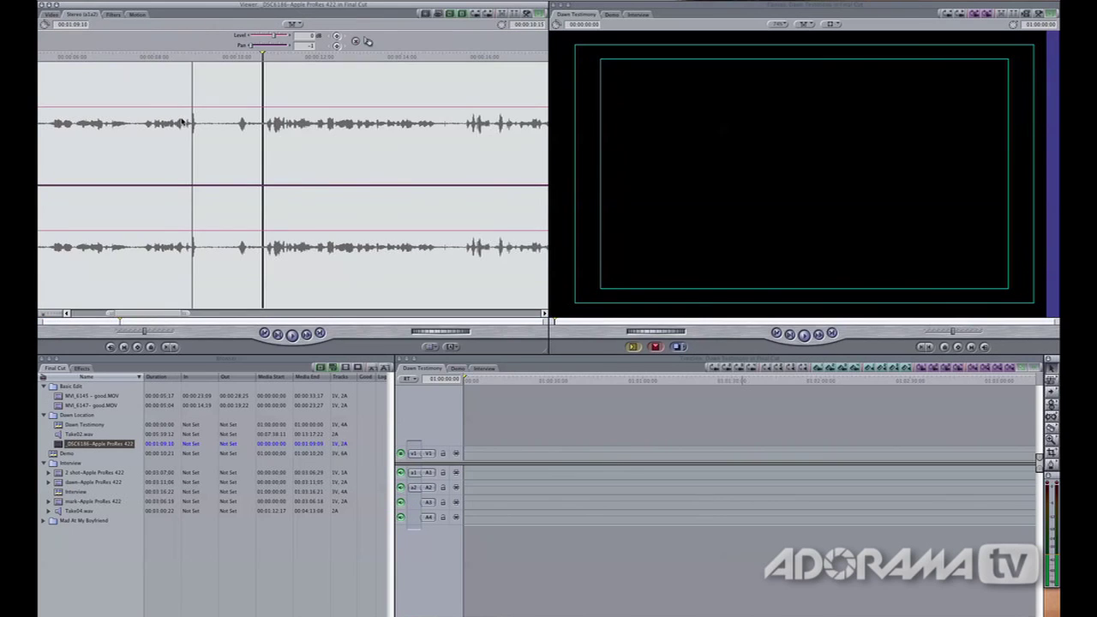
left_click_drag(215, 57, 190, 57)
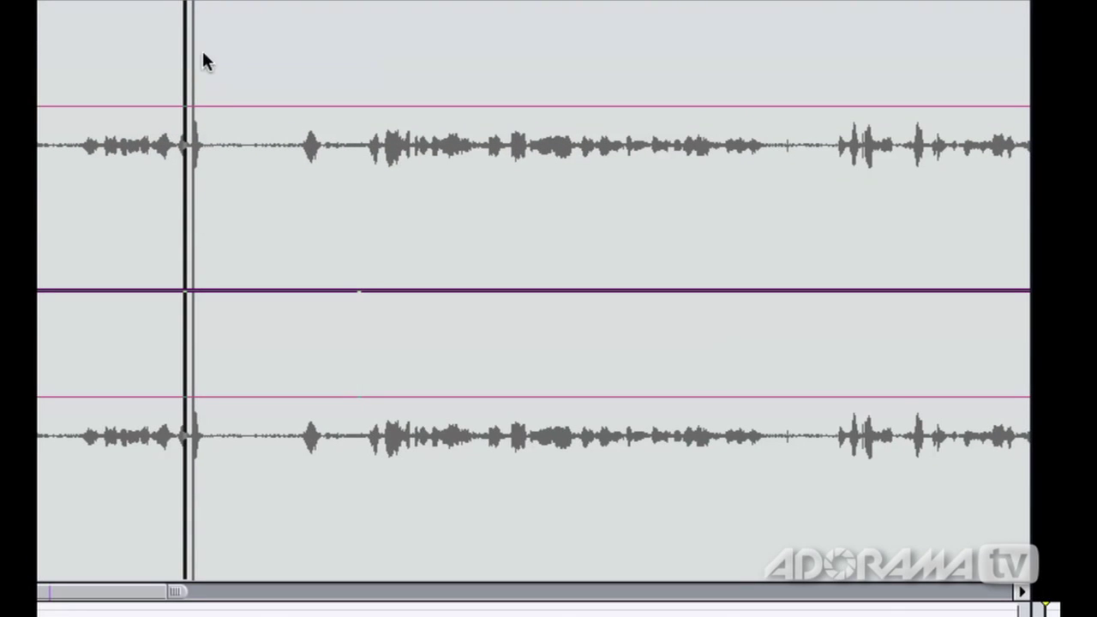
left_click(95, 188)
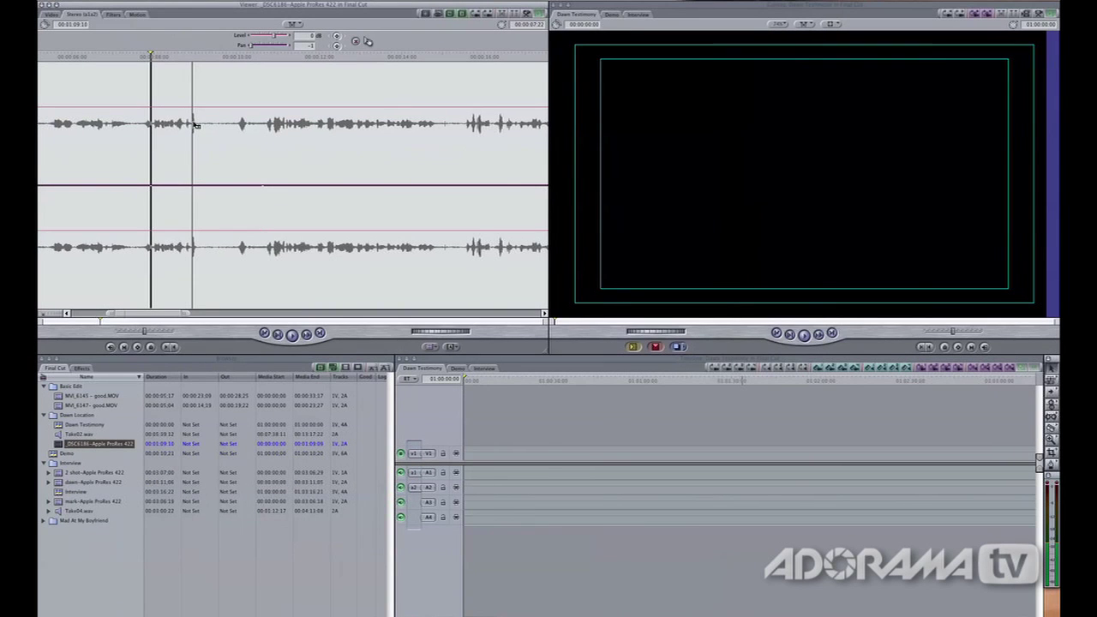
Add a marker to the _DSC6186 clip at 00:00:08:22, on the slate clap.
left_click(194, 65)
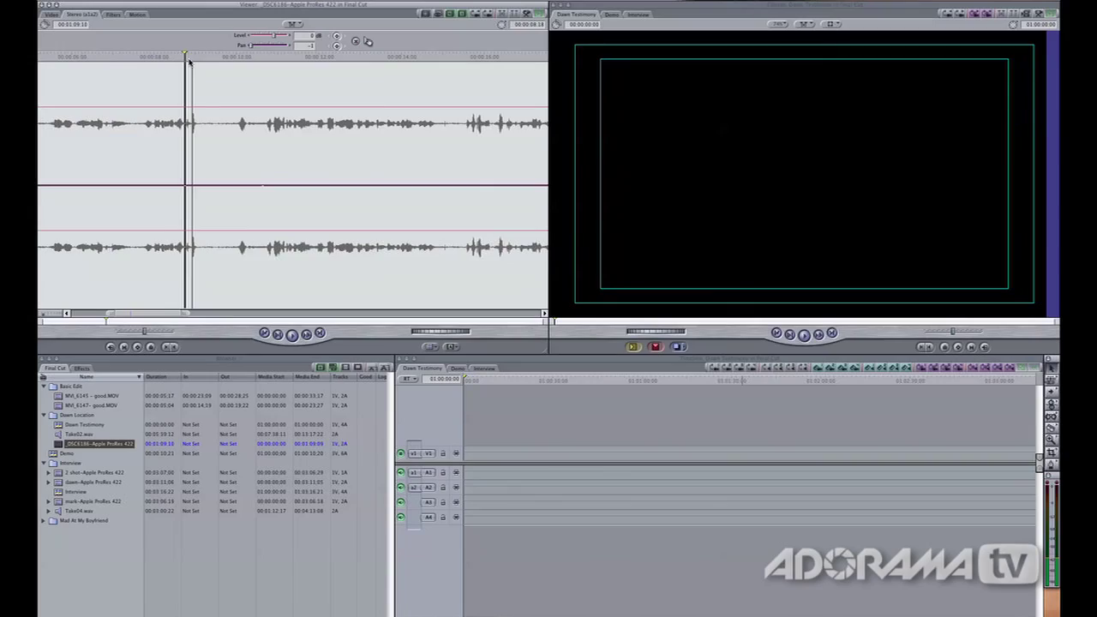
key("space")
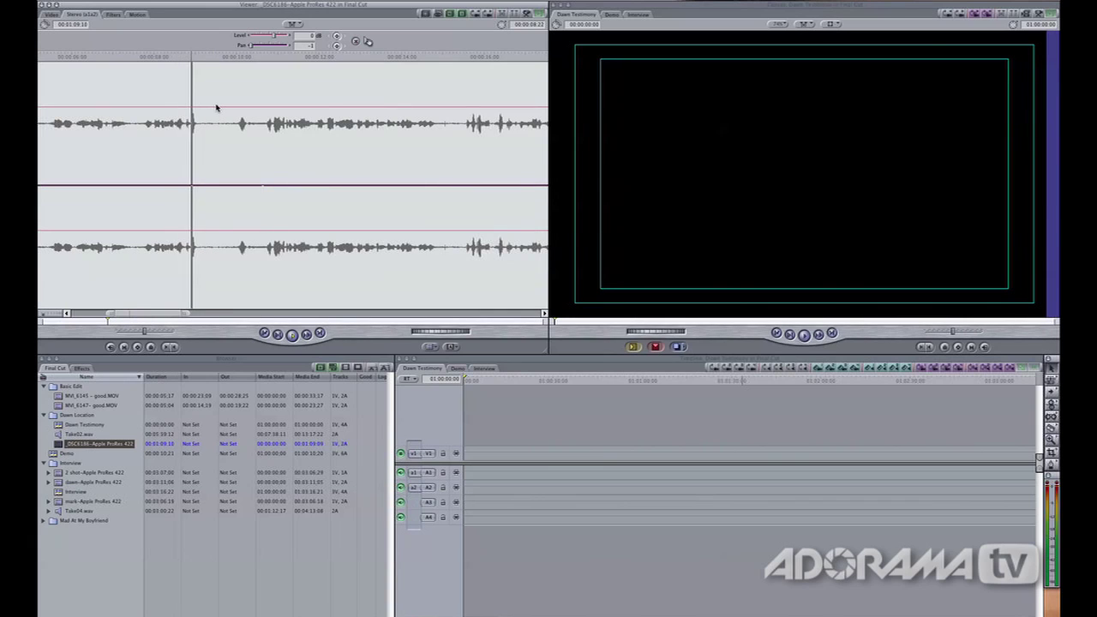
left_click(191, 60)
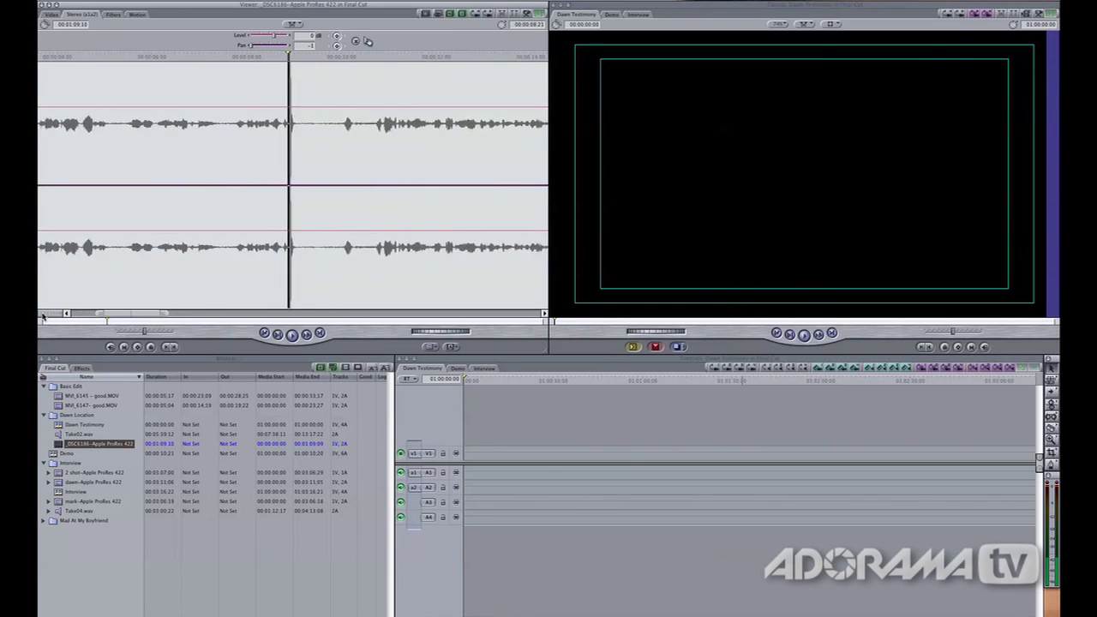
left_click_drag(46, 317, 39, 316)
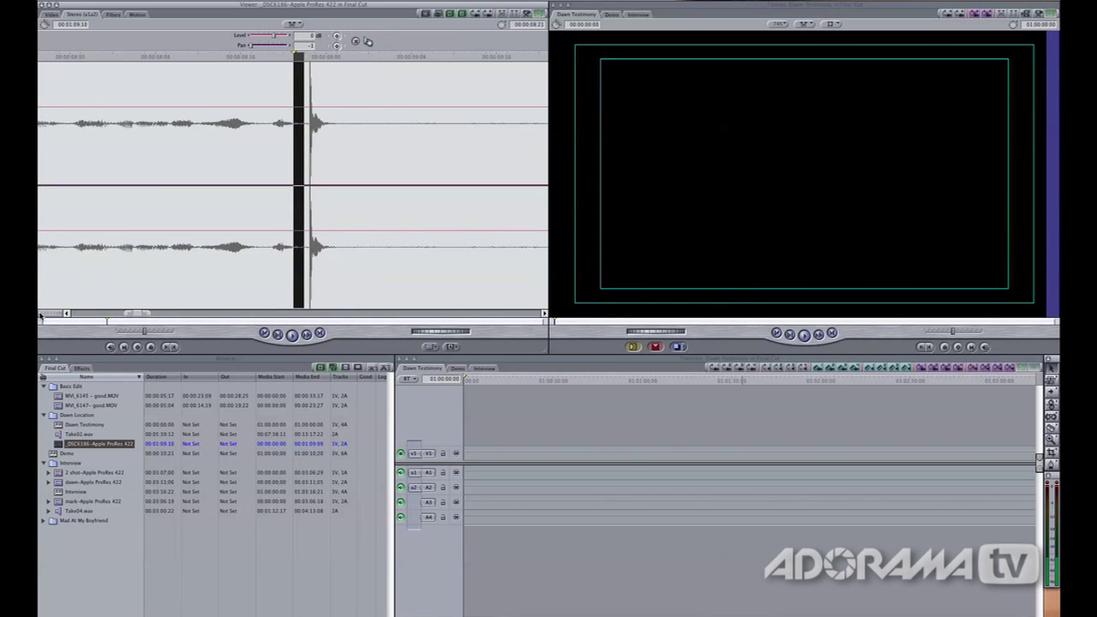
key("Right")
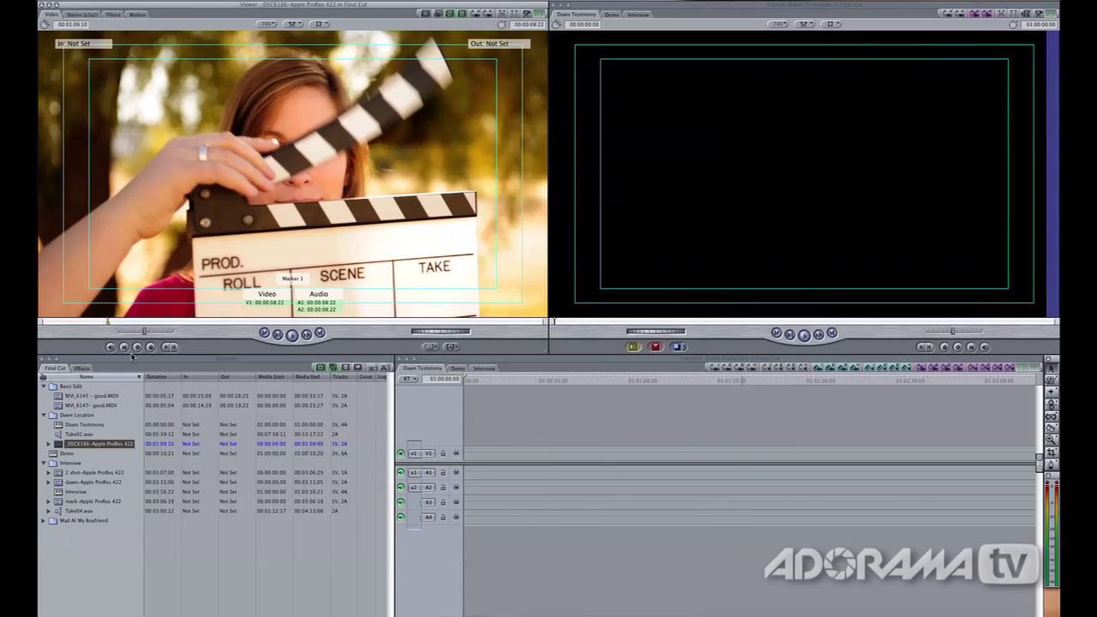
Open Take02.wav from the Dawn Location bin, find the matching slate clap in its waveform and mark it.
double_click(59, 435)
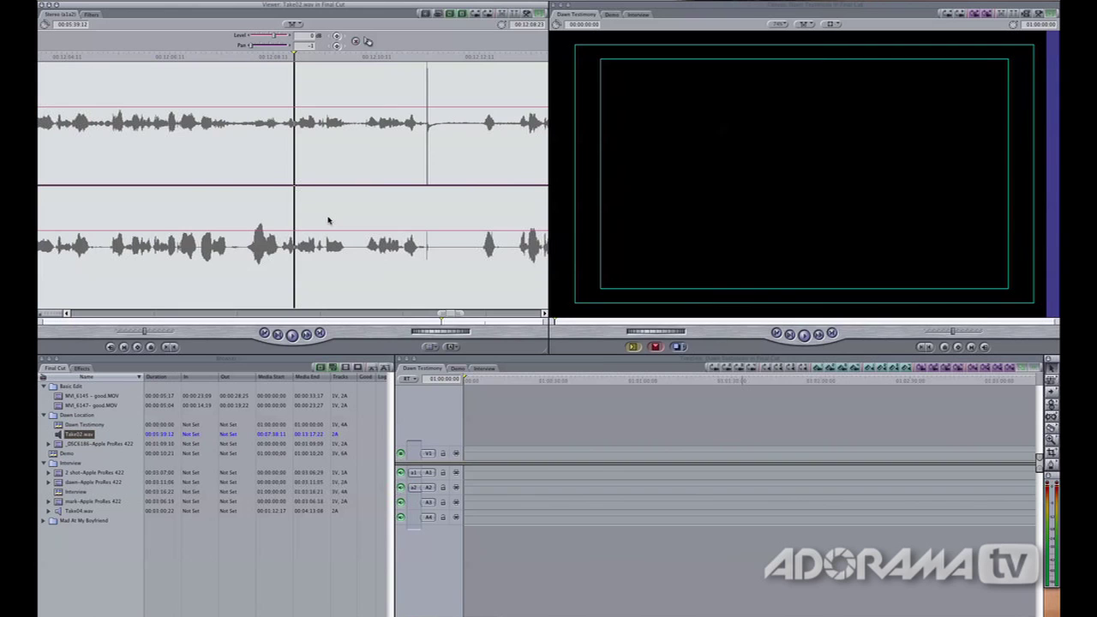
left_click_drag(57, 315, 67, 316)
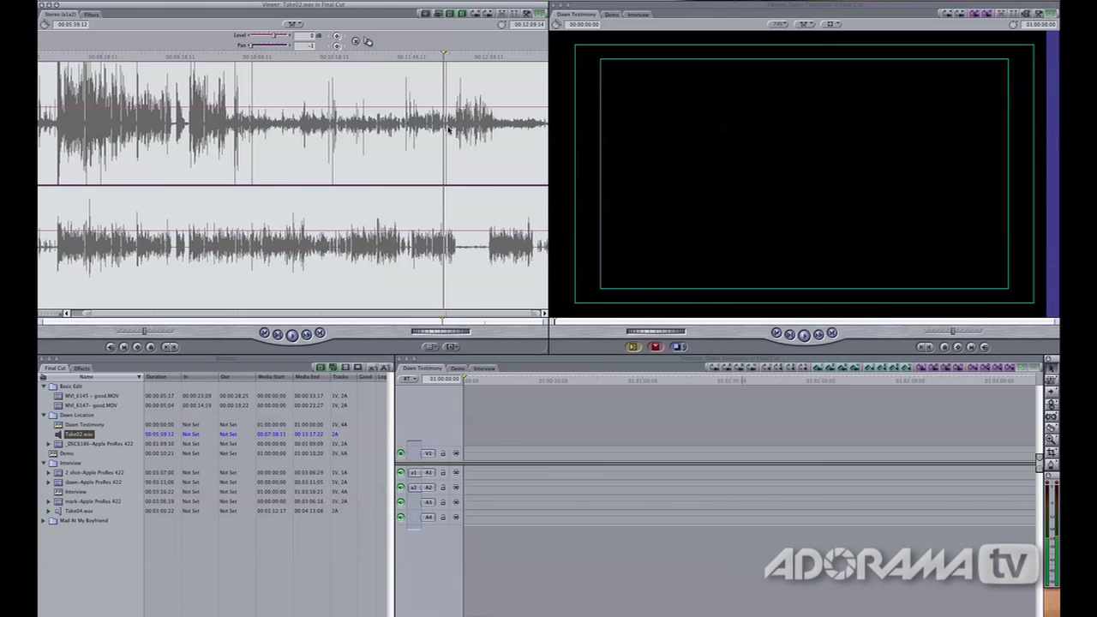
key("space")
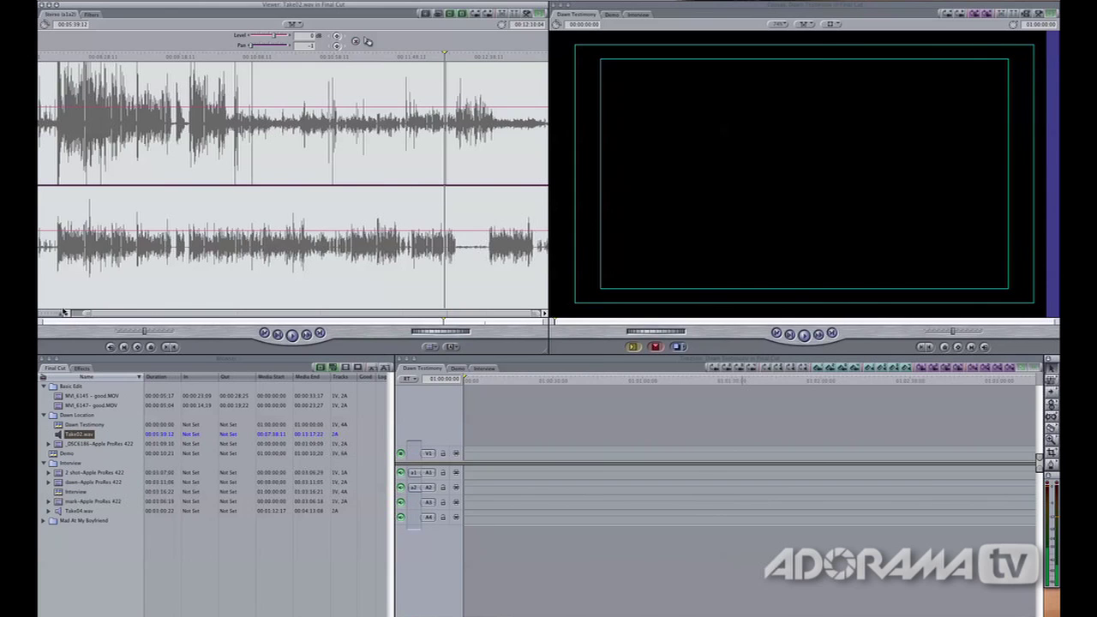
left_click_drag(60, 315, 40, 316)
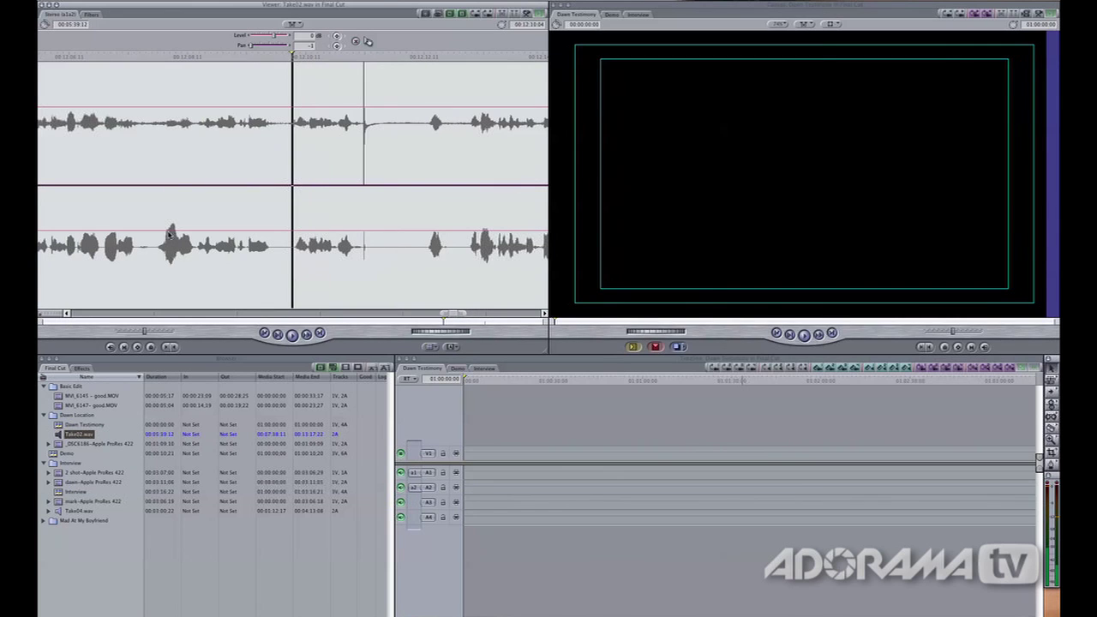
left_click(362, 60)
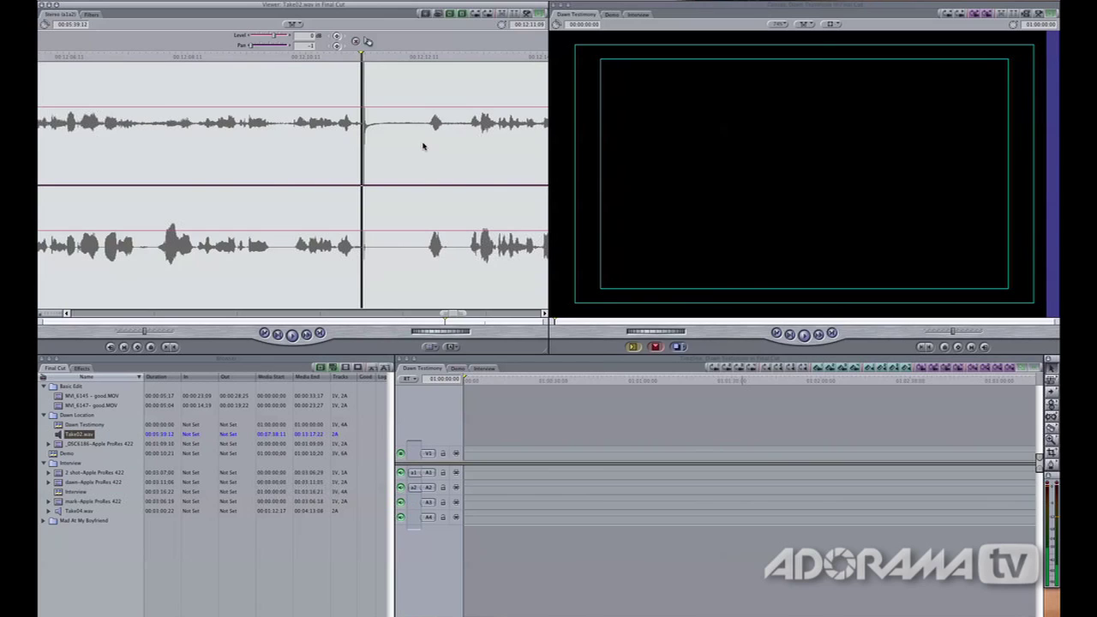
key("Right")
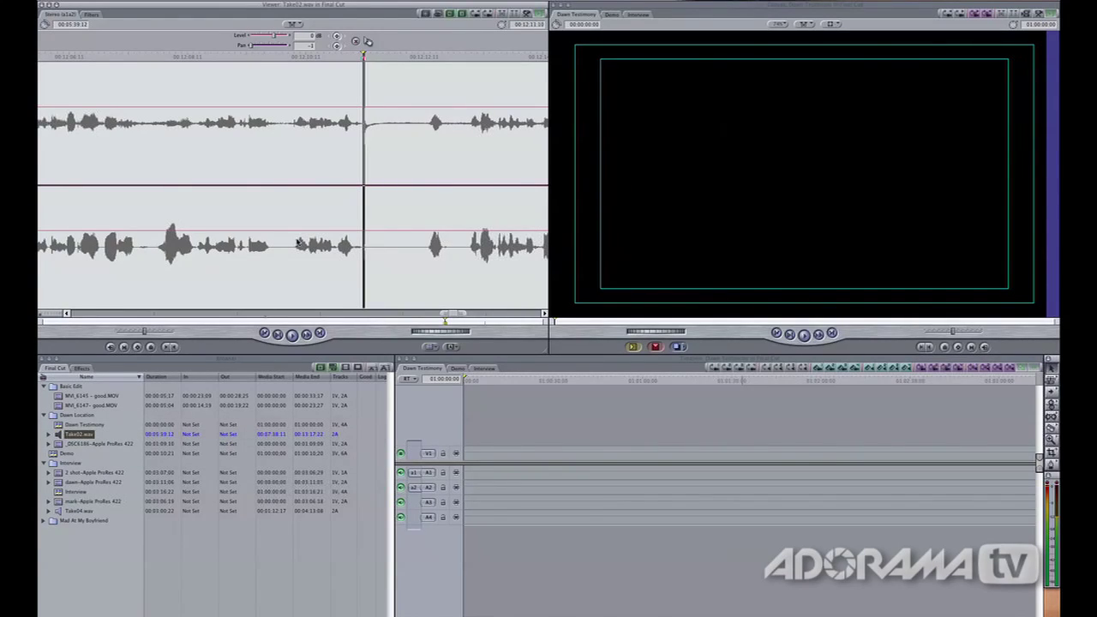
Set an In point at 00:12:03:08 in Take02.wav and place the clip on A1 and A2 at the start of Dawn Testimony.
left_click_drag(52, 317, 66, 314)
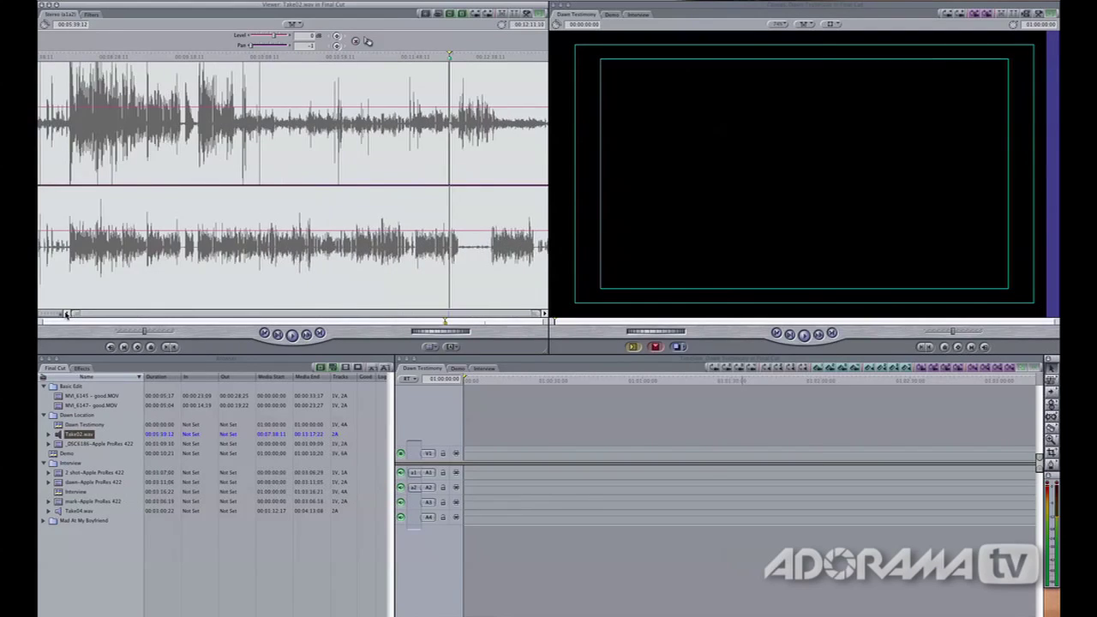
left_click(427, 57)
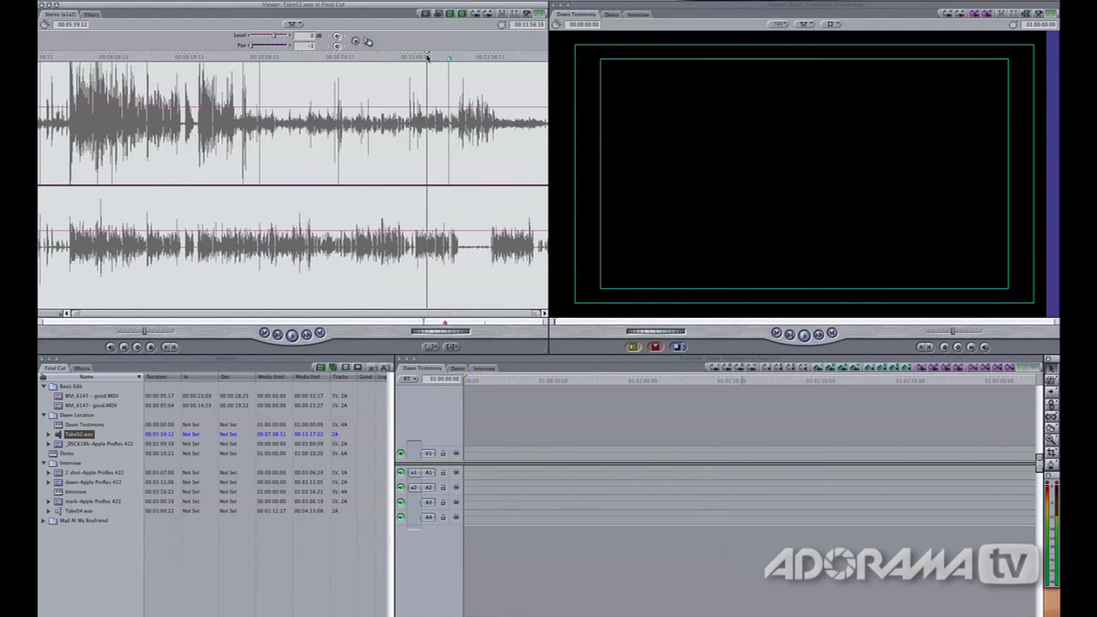
left_click(437, 57)
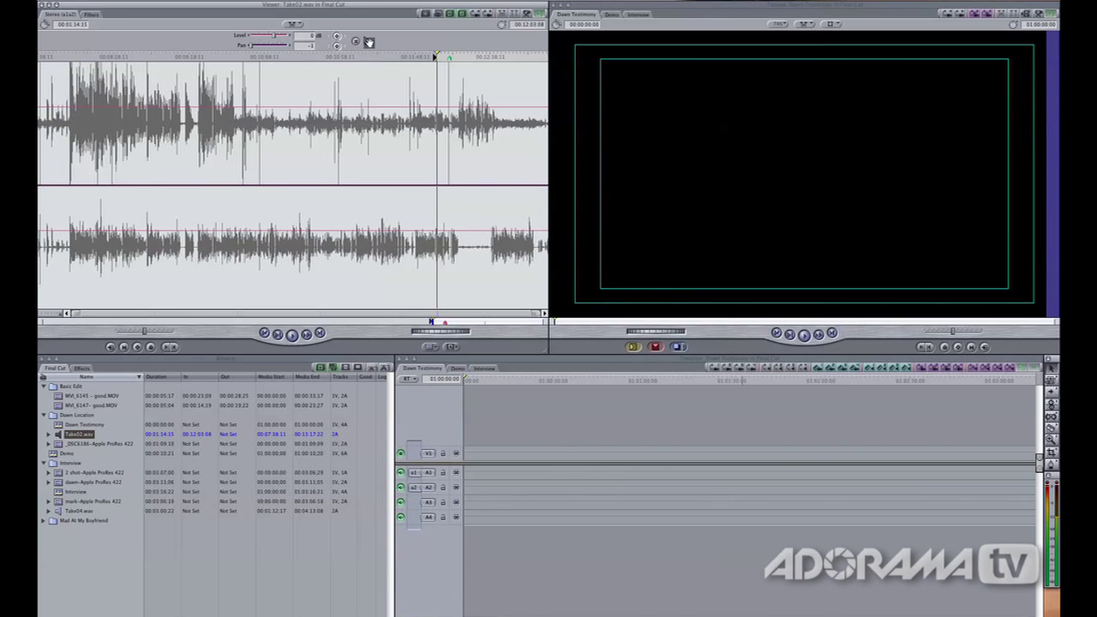
left_click_drag(476, 464, 471, 477)
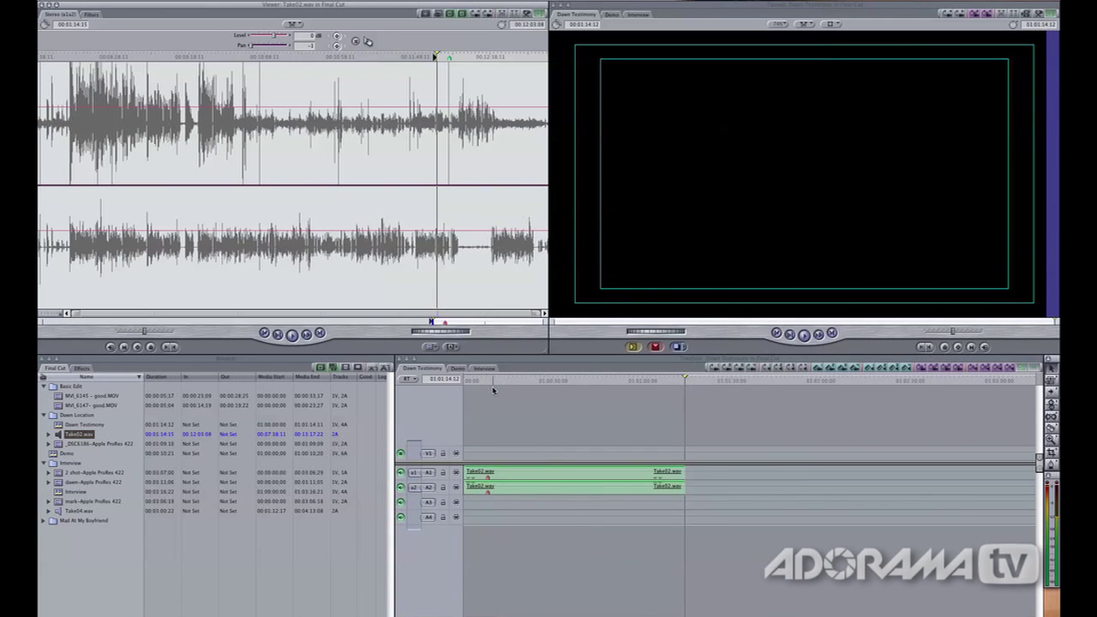
Reopen the marked _DSC6186 clip from the Dawn Location bin in the viewer.
double_click(67, 443)
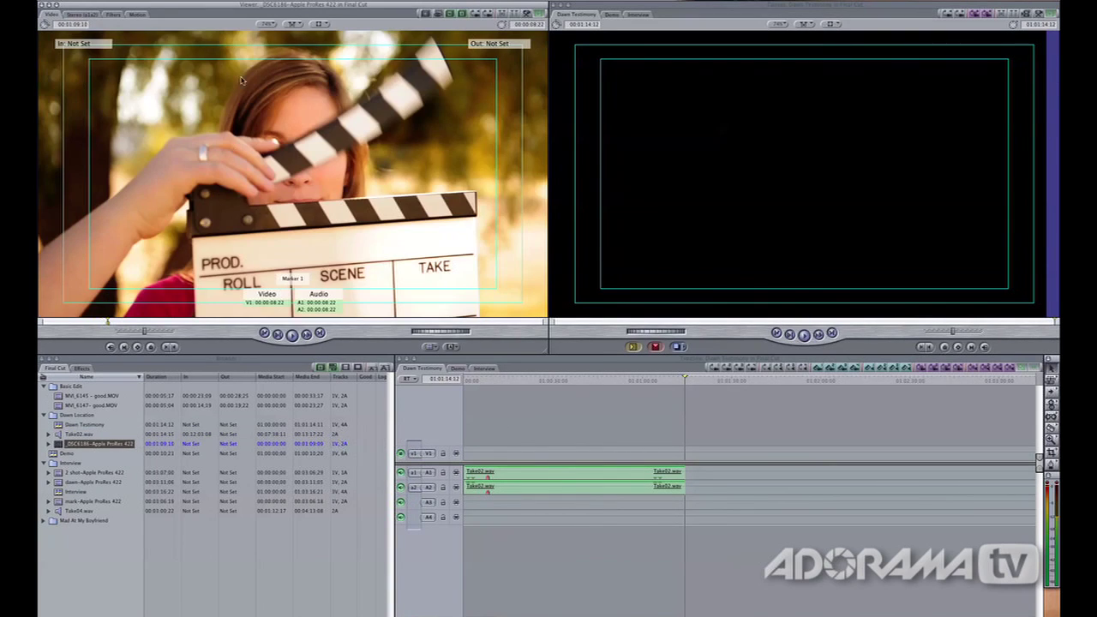
left_click_drag(290, 184, 498, 425)
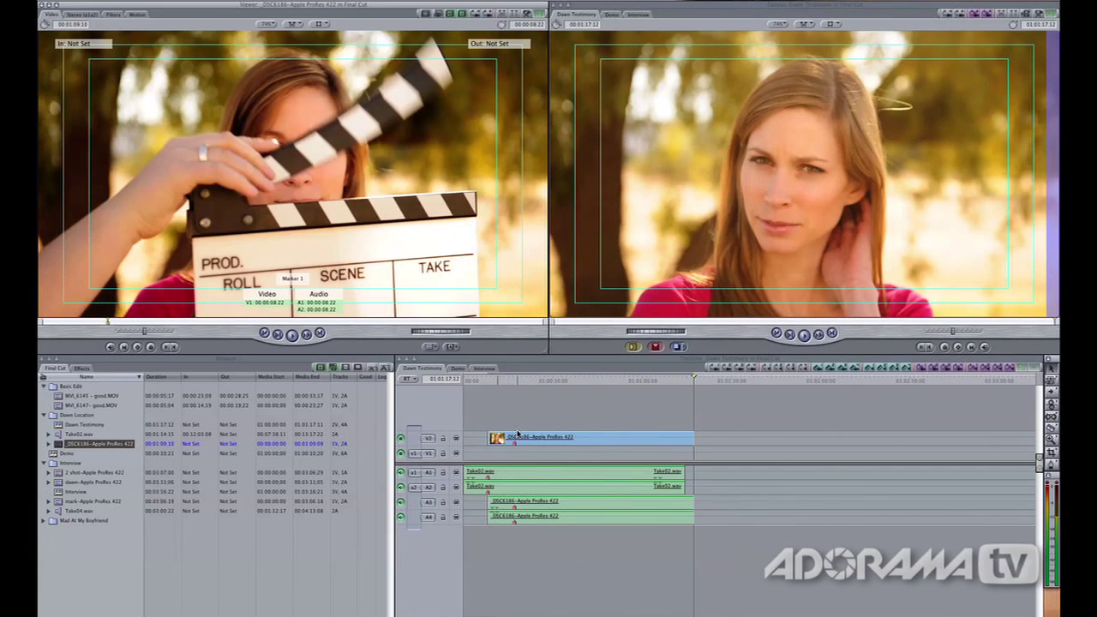
left_click(568, 441)
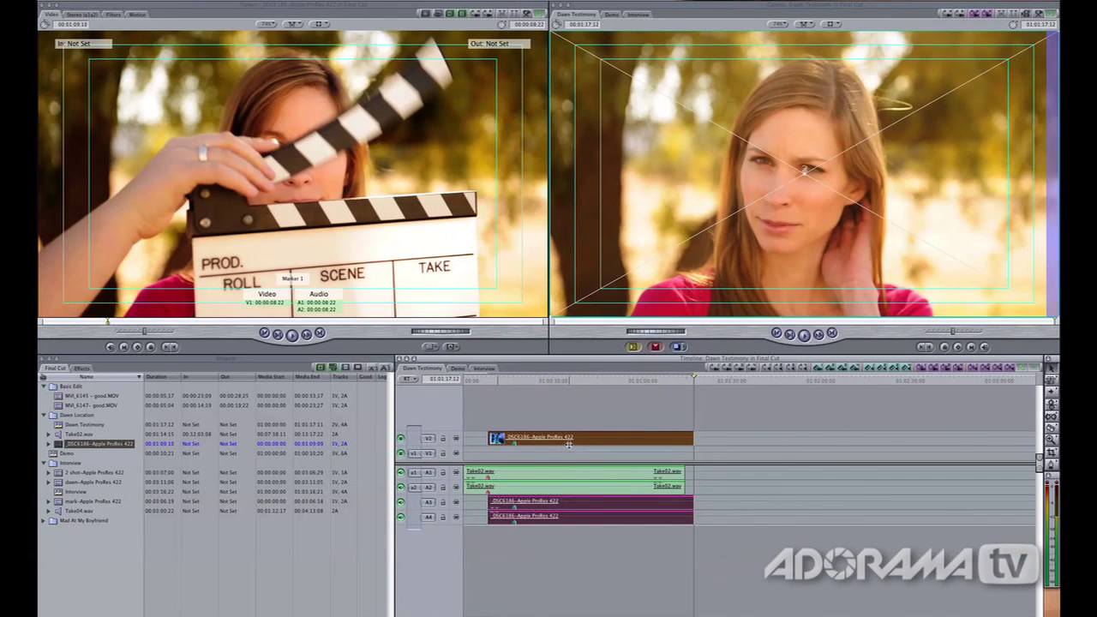
key("super+z")
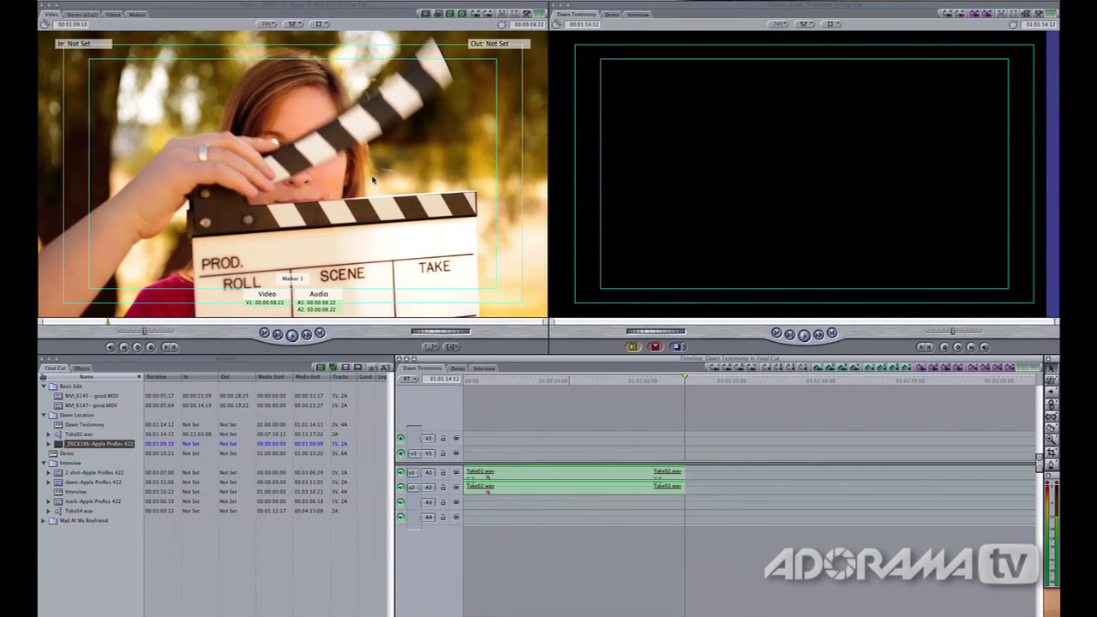
Place only the video of _DSC6186 at the start of V1 and move the playhead to its slate marker.
mouse_move(297, 156)
left_mouse_down()
mouse_move(342, 185)
mouse_move(464, 334)
mouse_move(480, 451)
left_mouse_up()
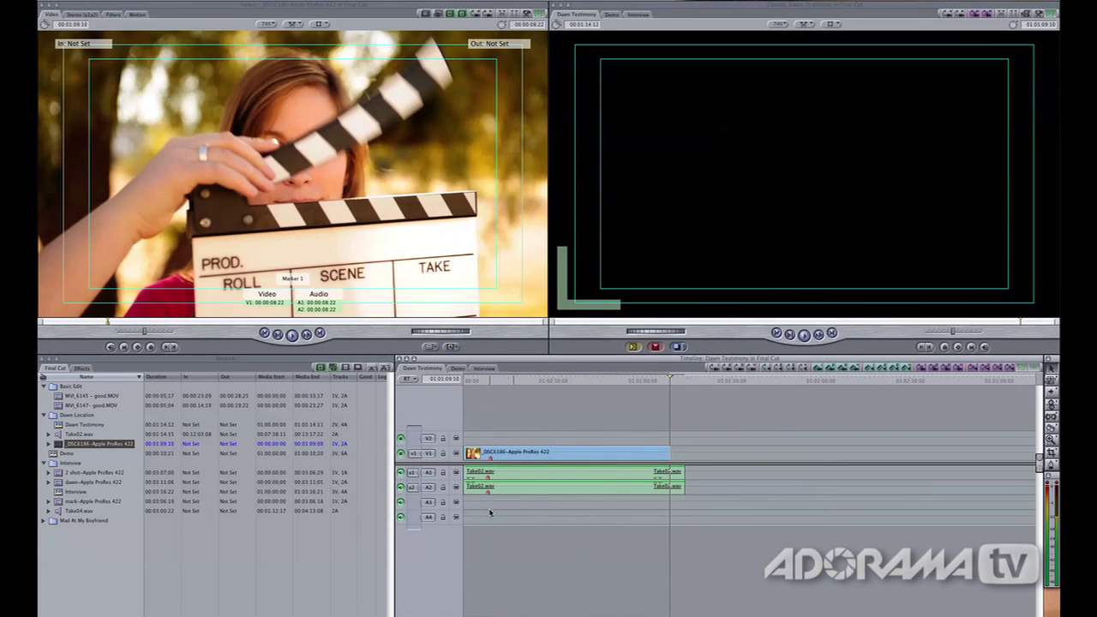
left_click(484, 383)
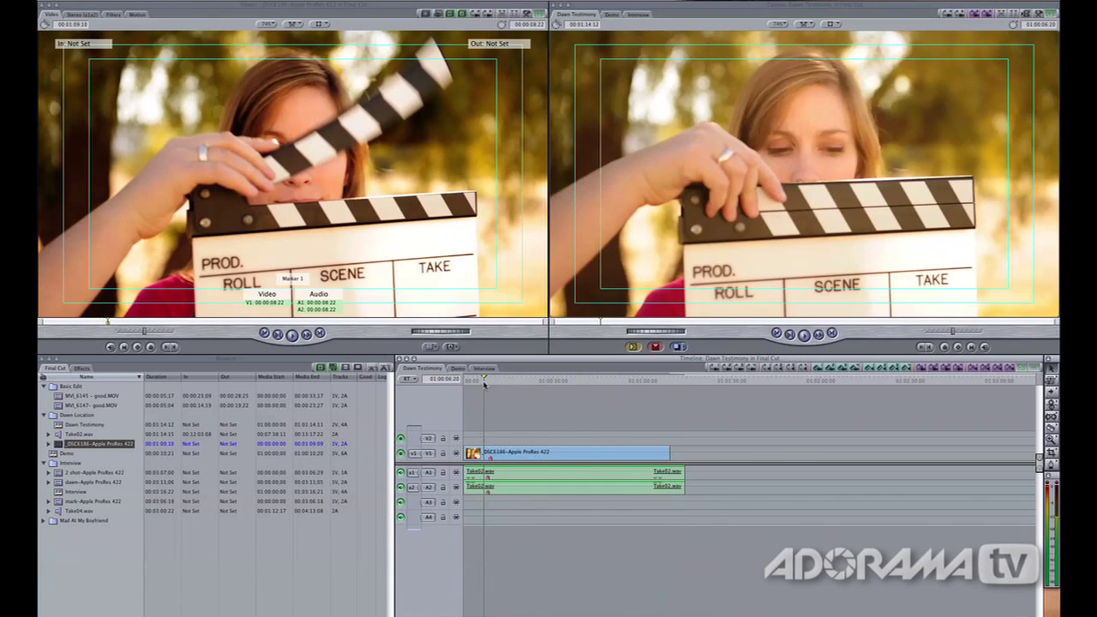
key("super+equal")
key("super+equal")
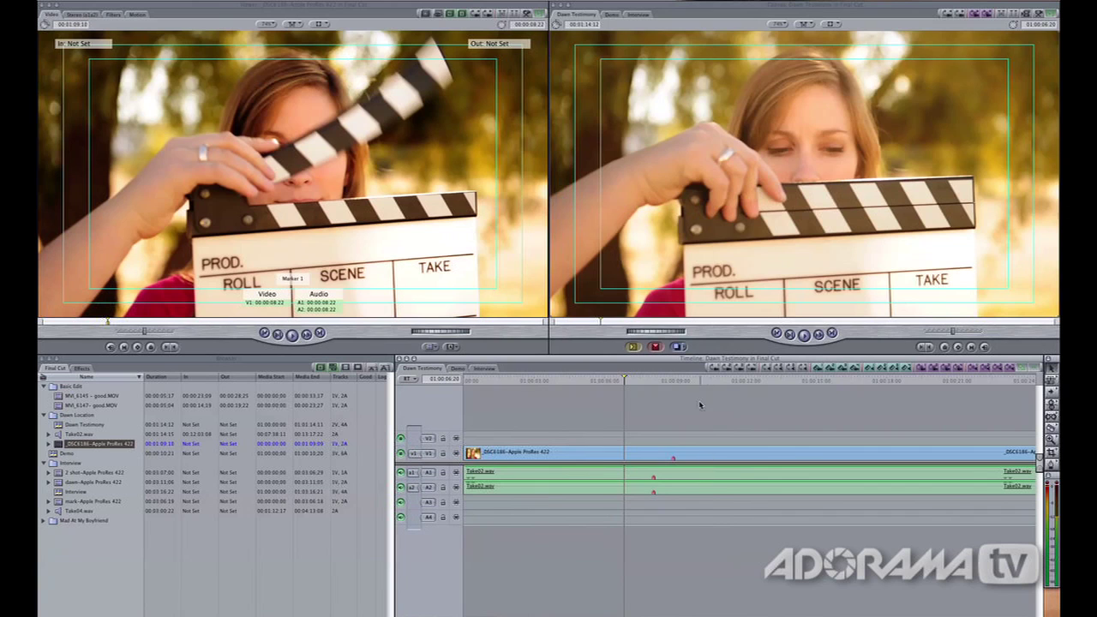
left_click_drag(678, 380, 672, 381)
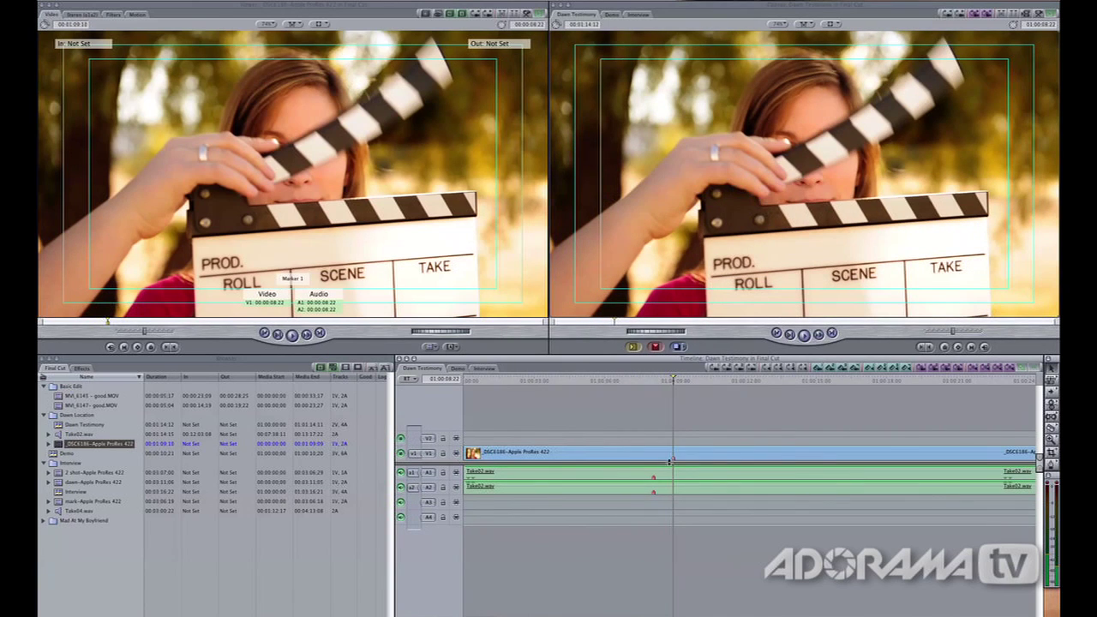
Shift the Take02.wav audio so its slate marker lines up with the _DSC6186 video's slate marker at the playhead.
left_click_drag(684, 478, 703, 478)
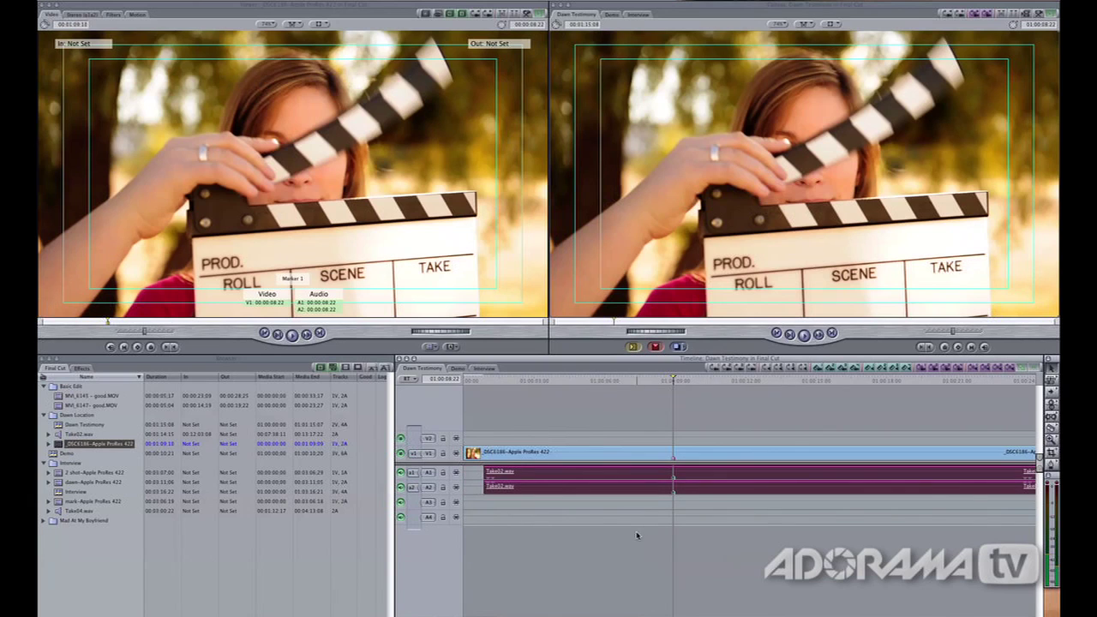
key("super+equal")
key("super+equal")
key("super+equal")
key("super+equal")
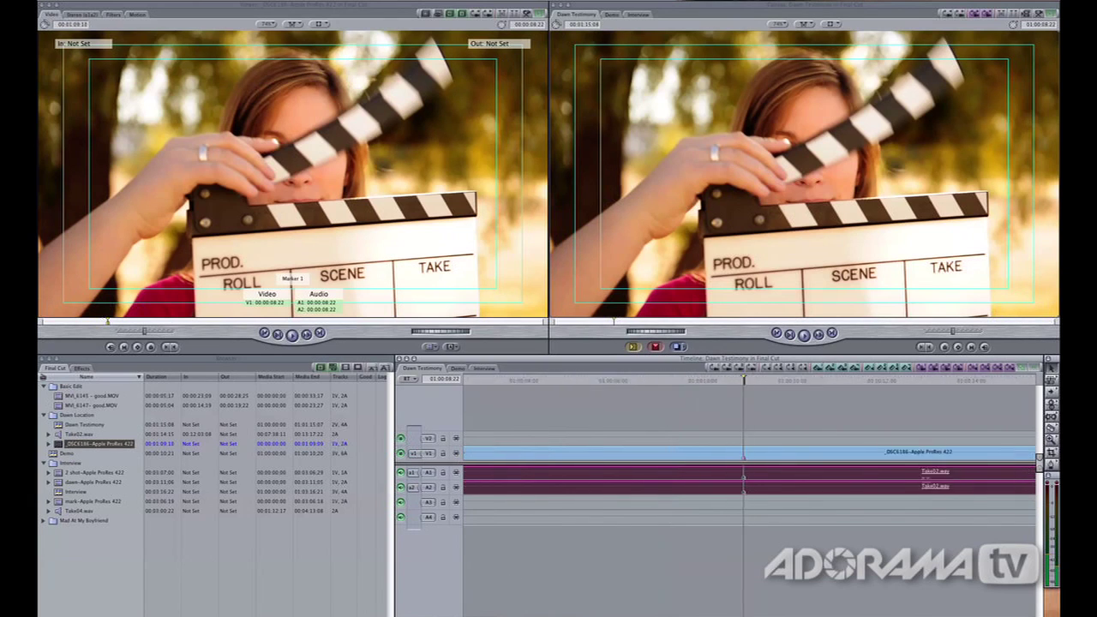
left_click(778, 507)
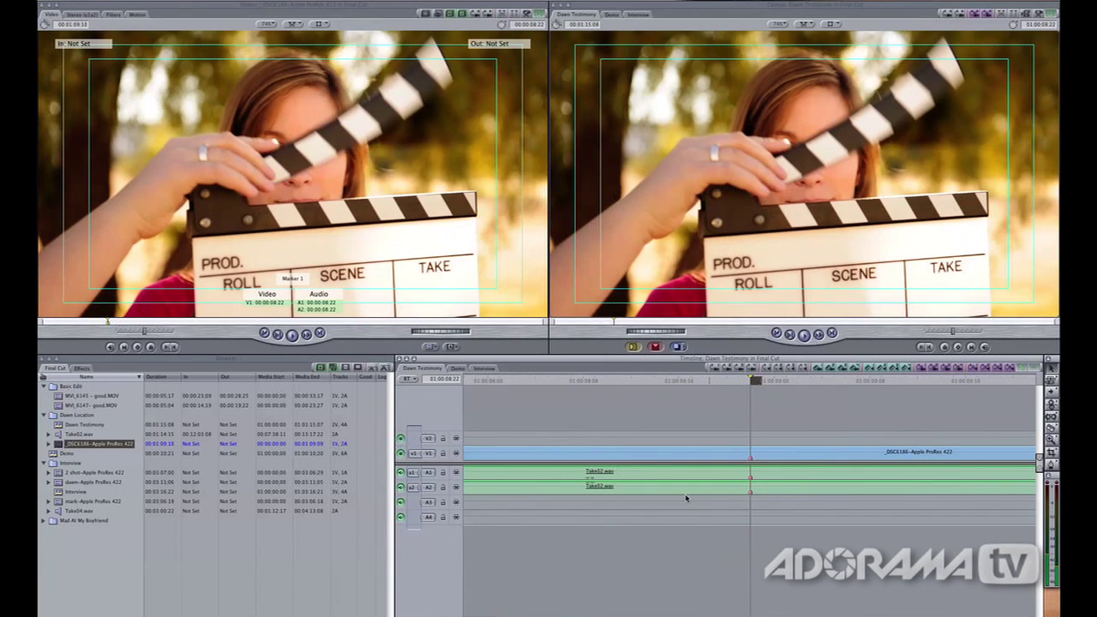
Play the Dawn Testimony sequence from just before the slate clap to check the audio sync.
key("super+minus")
key("super+minus")
key("super+minus")
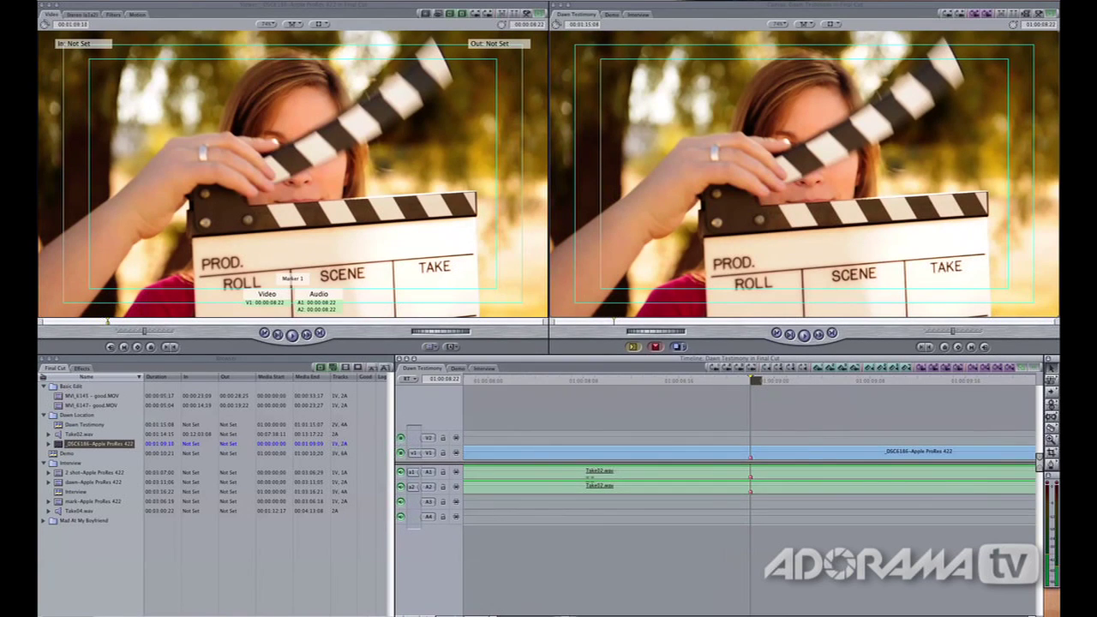
key("super+minus")
key("super+minus")
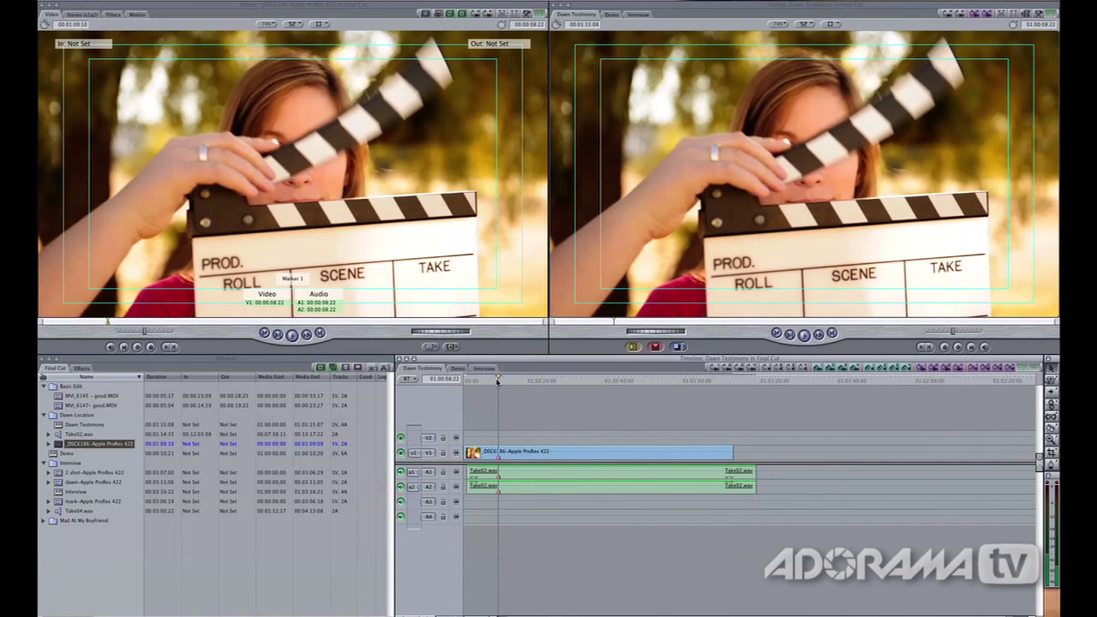
left_click_drag(499, 382, 494, 382)
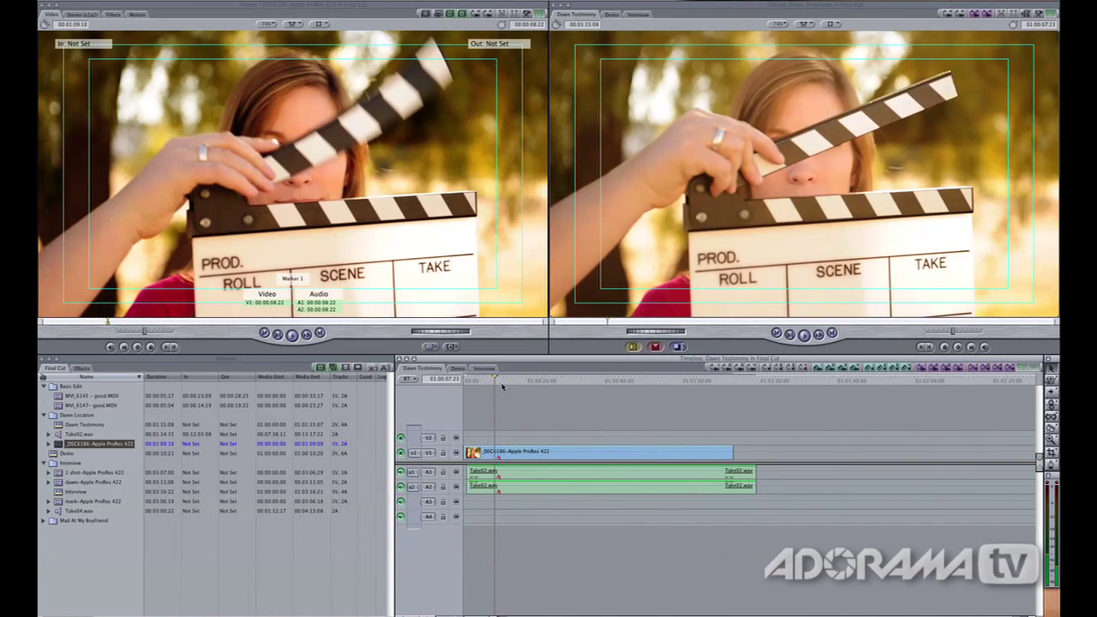
left_click_drag(490, 382, 488, 383)
key("space")
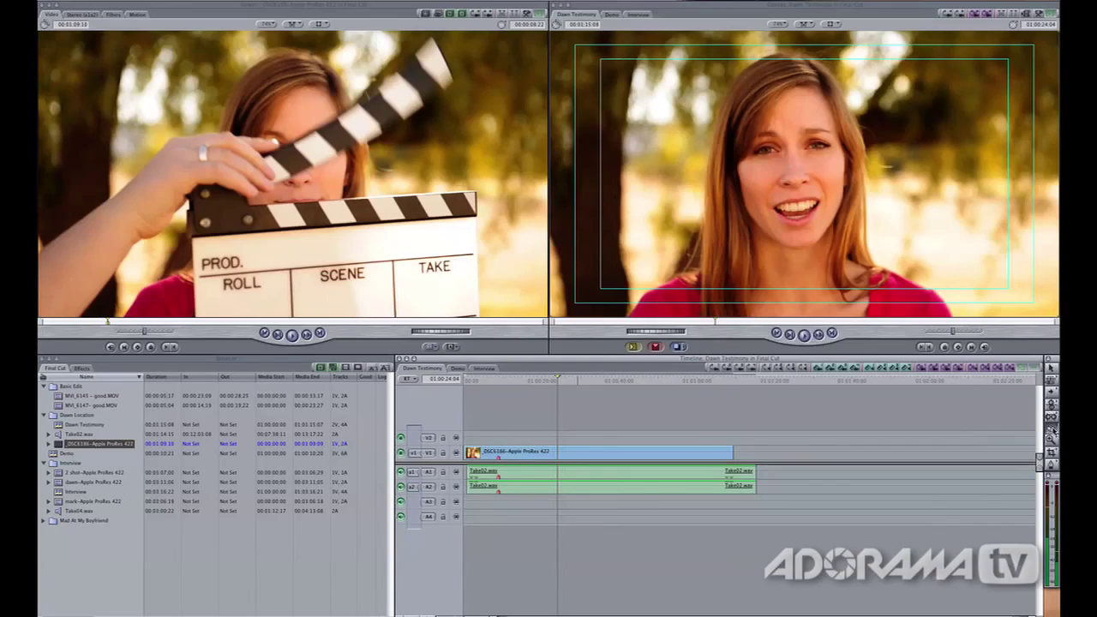
Cut the video and audio clips at 01:00:15:06 with the Razor Blade and delete the part containing the slate.
left_click(1051, 431)
left_click_drag(527, 385, 524, 385)
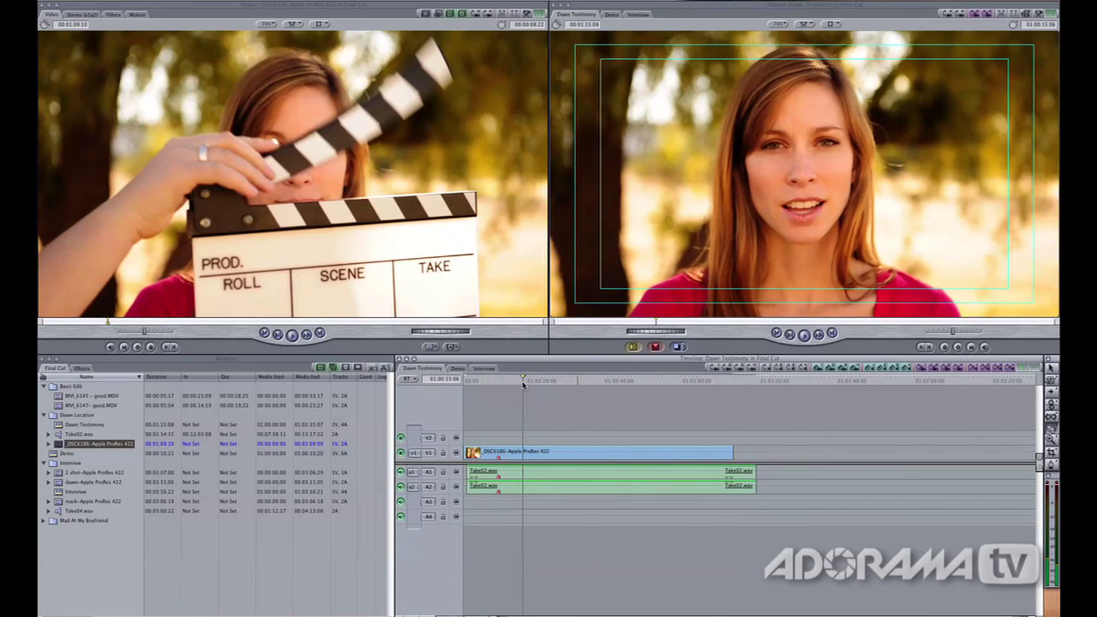
left_click(522, 452)
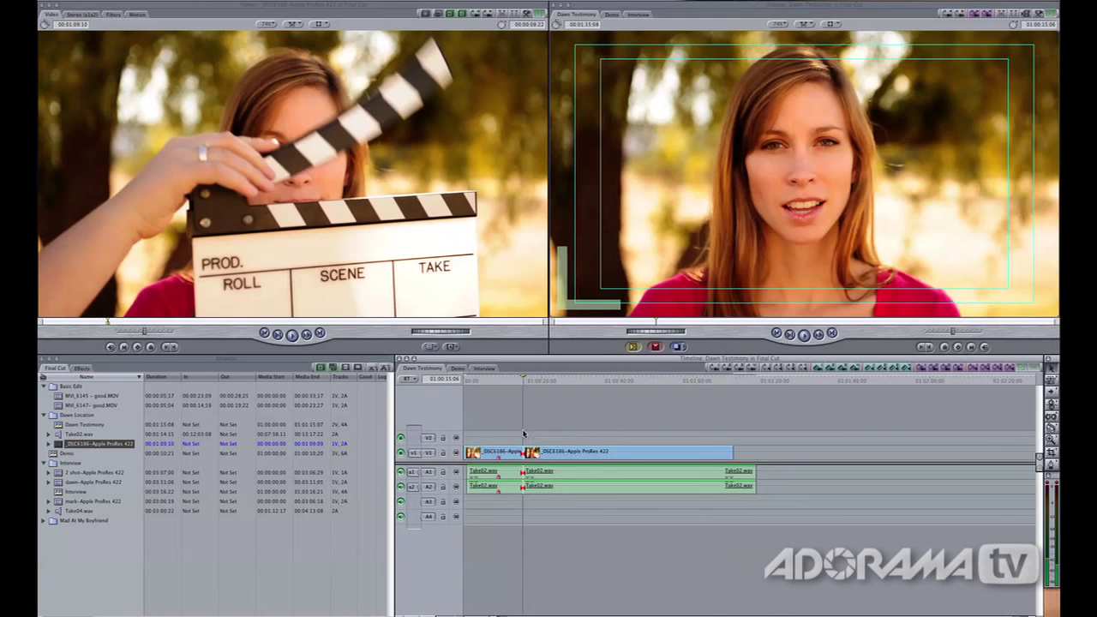
left_click_drag(478, 436, 484, 508)
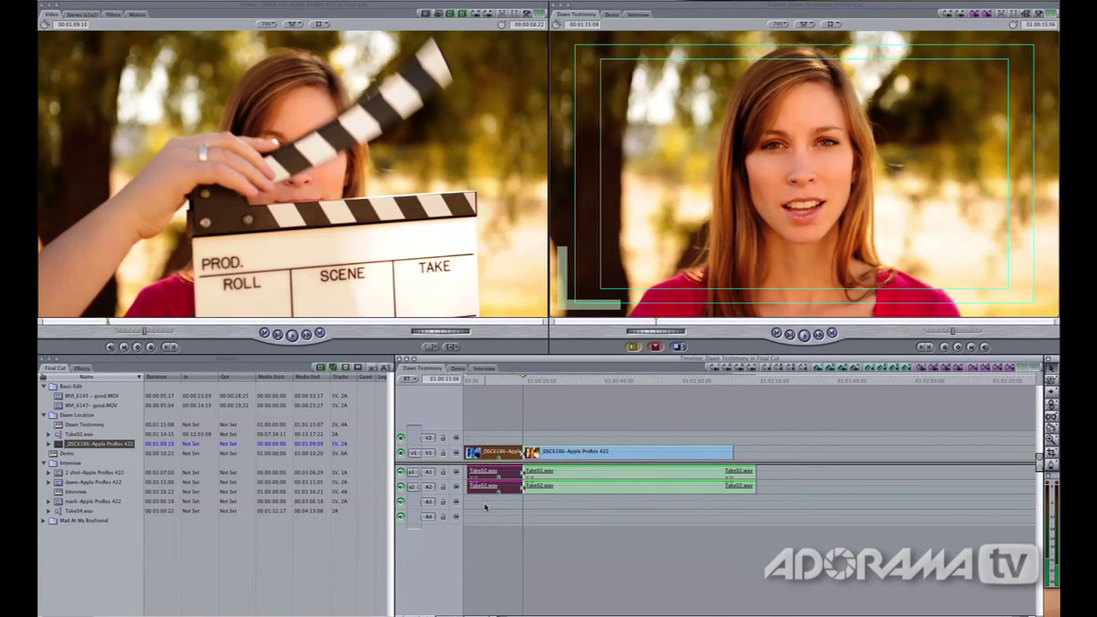
key("Delete")
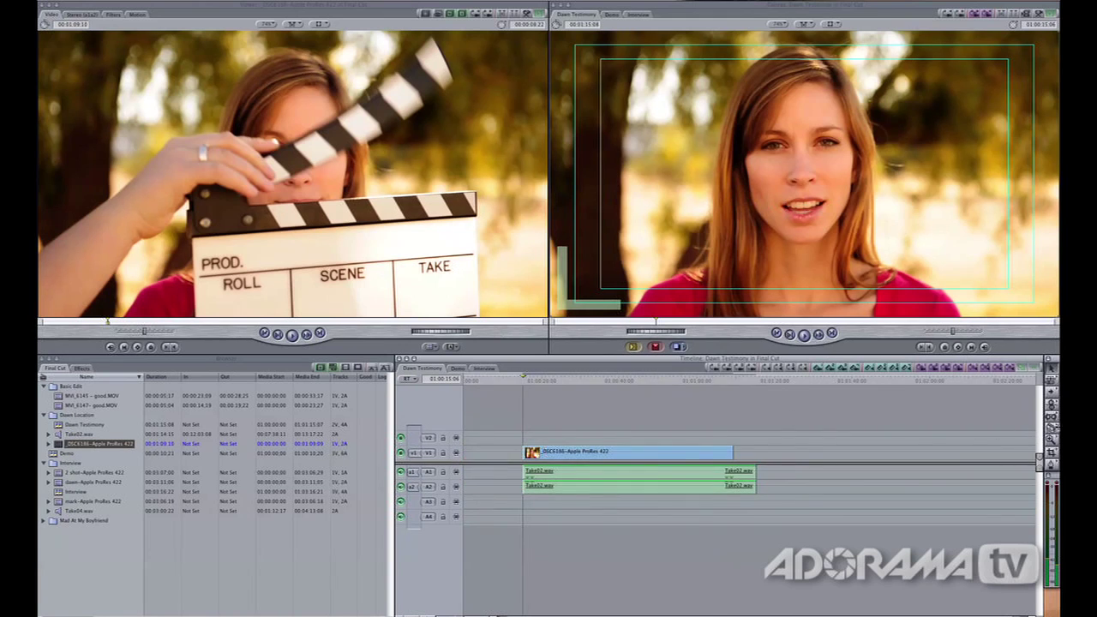
Find the end of the testimony, cut the video and audio at 01:00:28:07 and delete the remainder after the cut.
left_click(583, 380)
key("space")
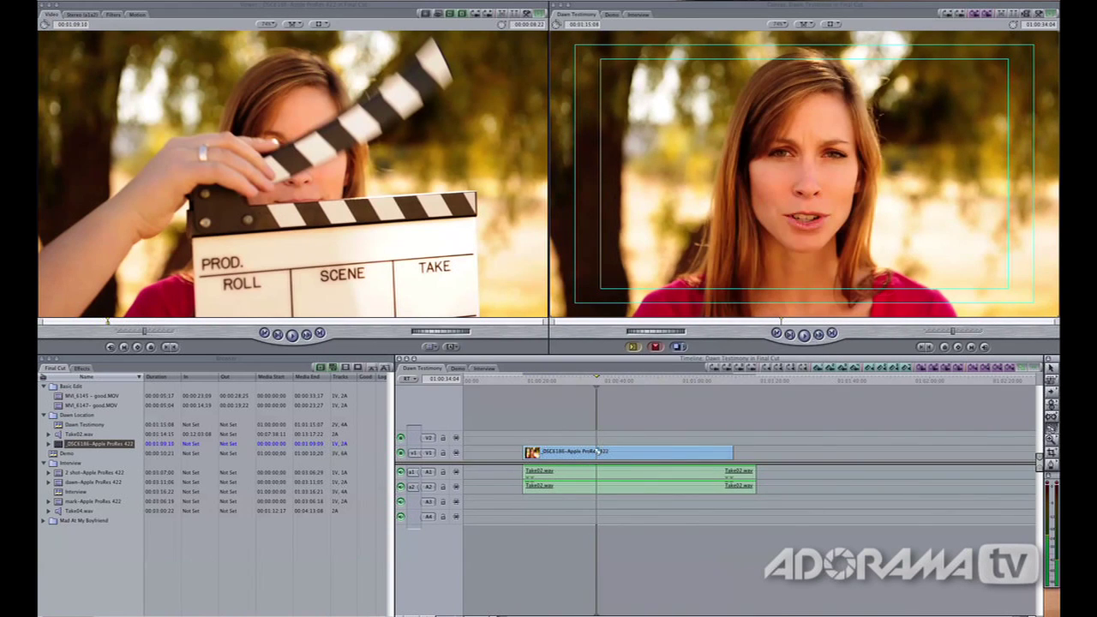
left_click(572, 452)
left_click(1051, 369)
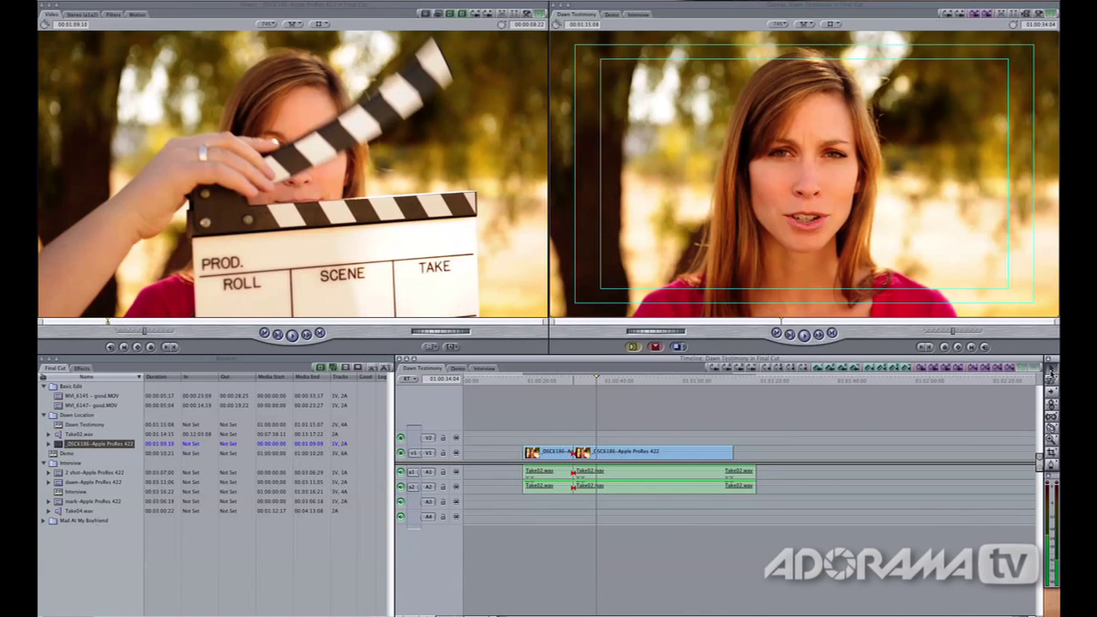
left_click(684, 471)
key("Delete")
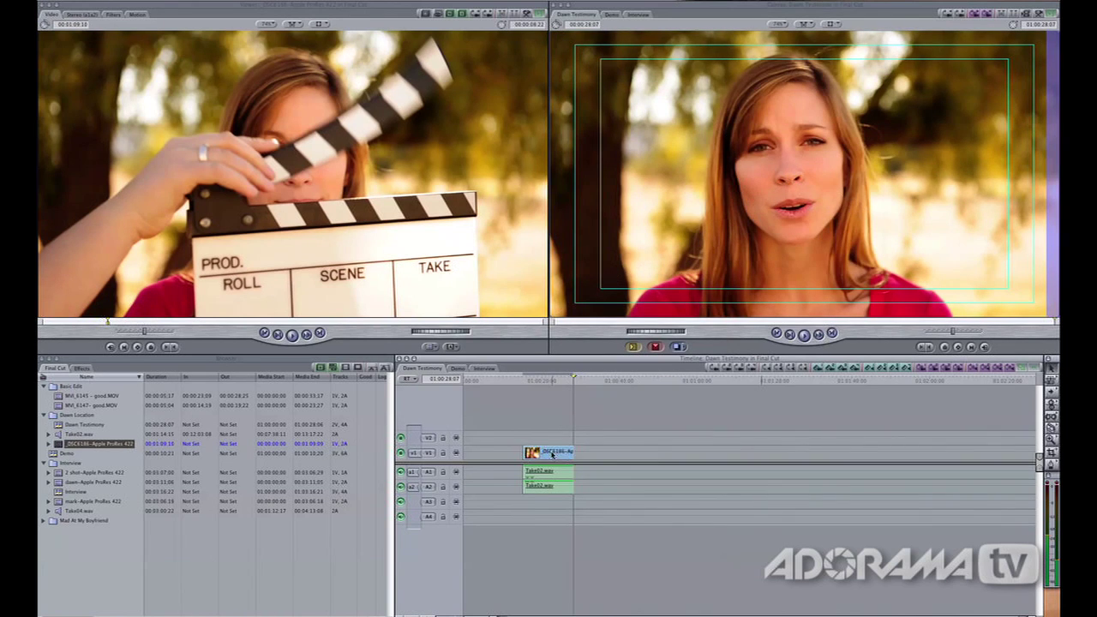
Move the trimmed video and audio together to the start of the Dawn Testimony sequence and play the result.
left_click(546, 486)
left_click_drag(547, 486, 488, 453)
left_click(465, 382)
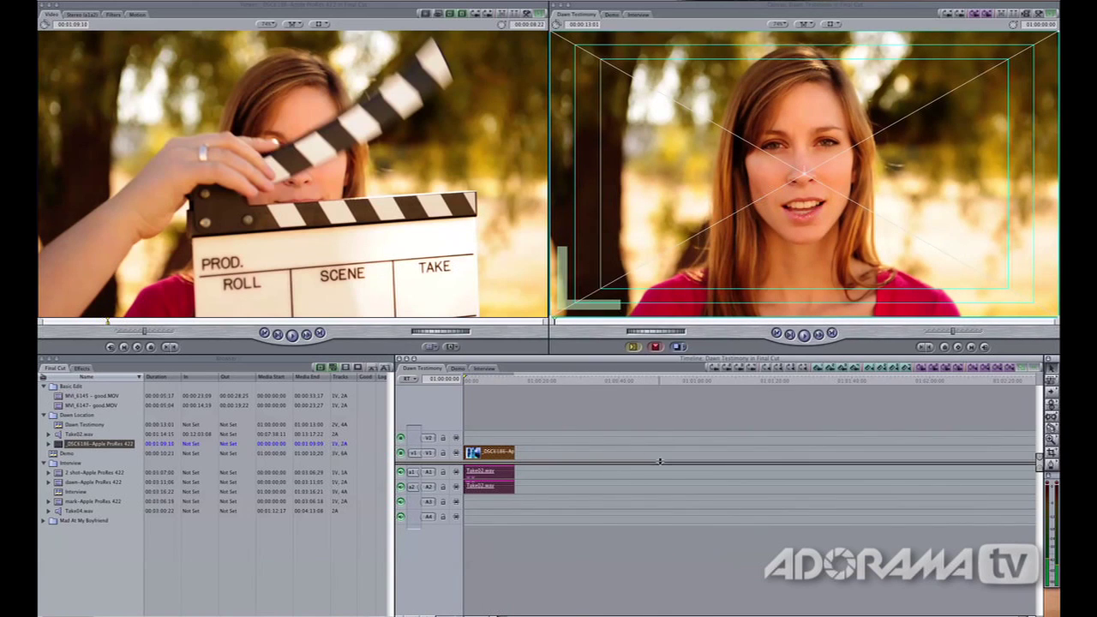
key("space")
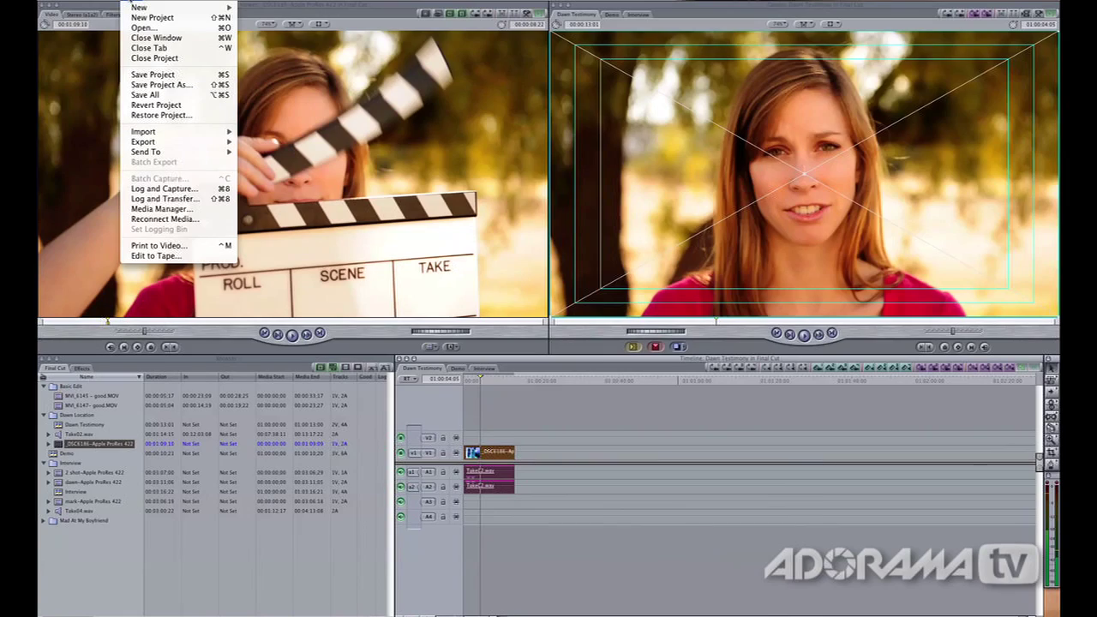
Start a QuickTime Movie export of Dawn Testimony with the Out folder as its destination.
mouse_move(151, 146)
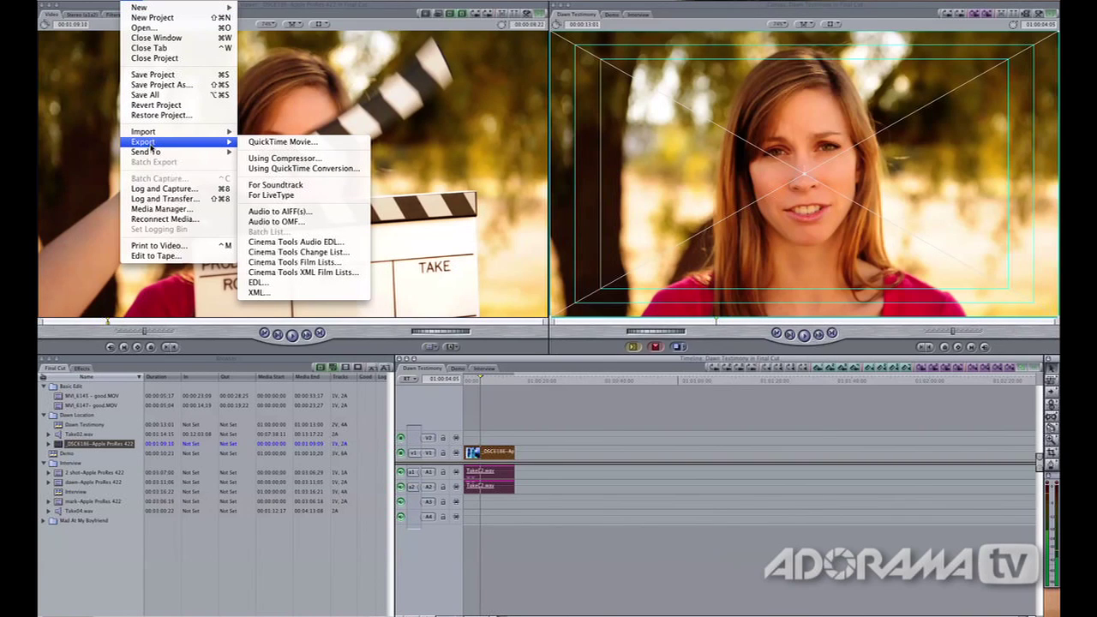
left_click(308, 144)
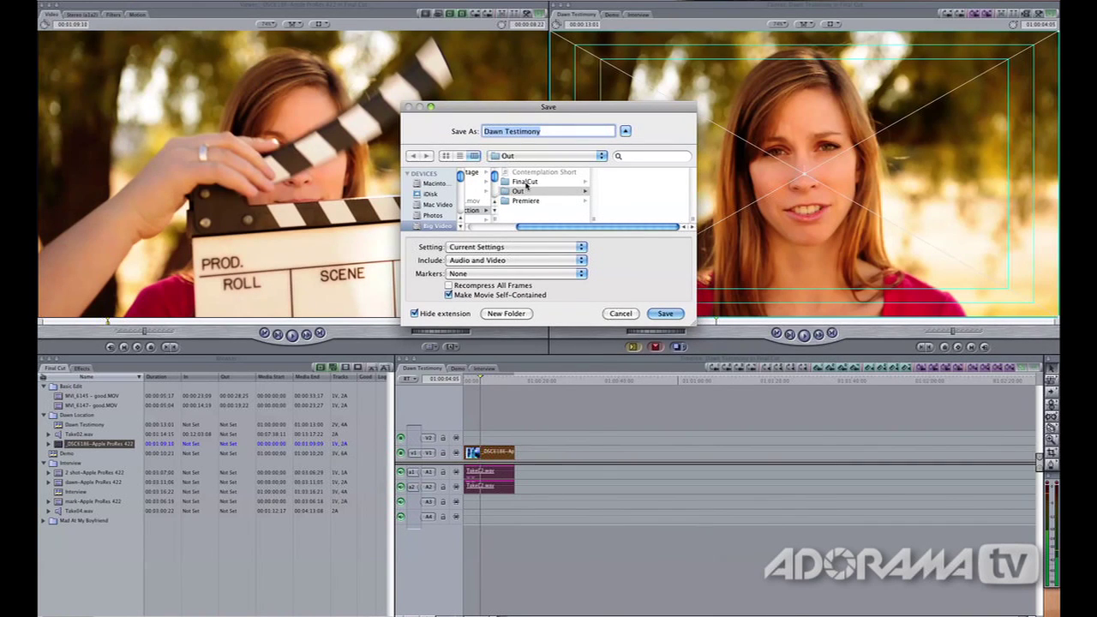
left_click(515, 191)
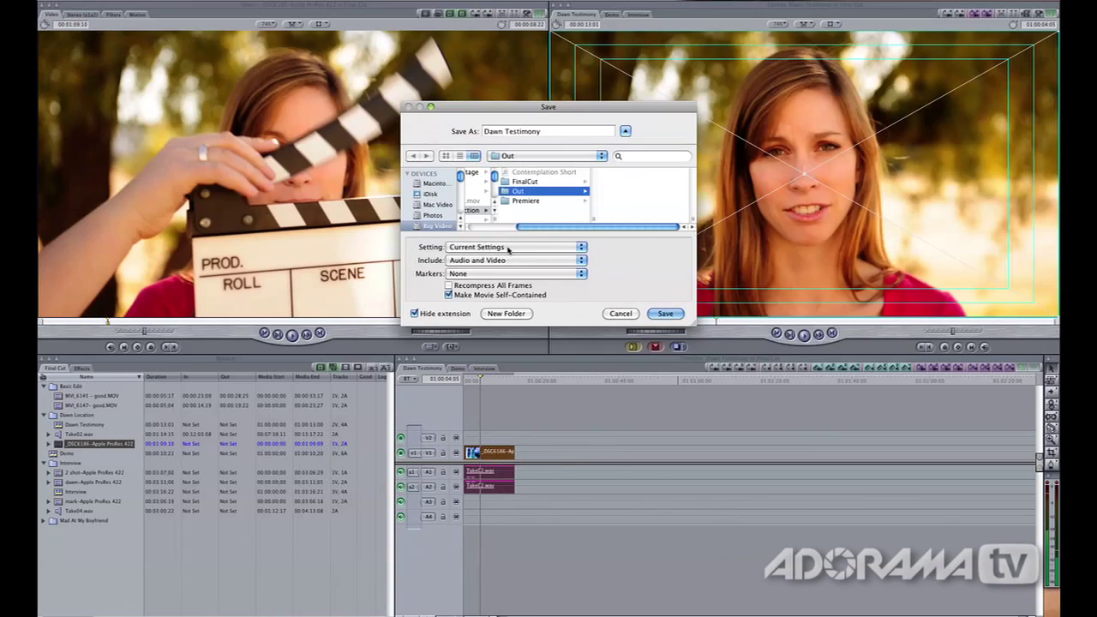
Look through the export presets and the custom preset's compressor choices, then cancel the preset editor.
left_click(509, 247)
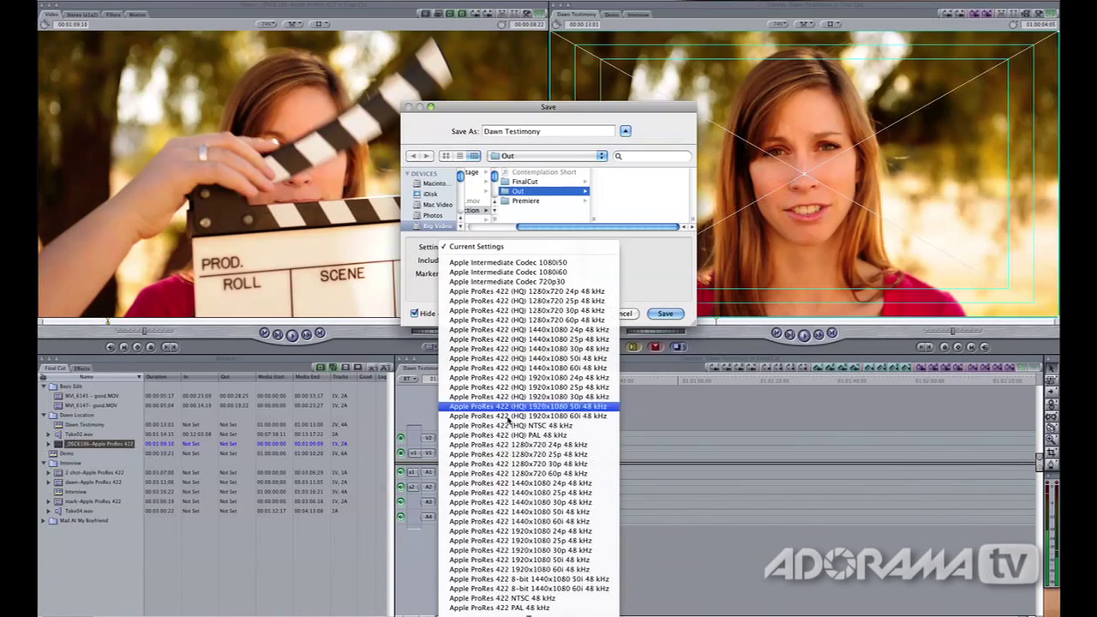
scroll(509, 459, "down", 10)
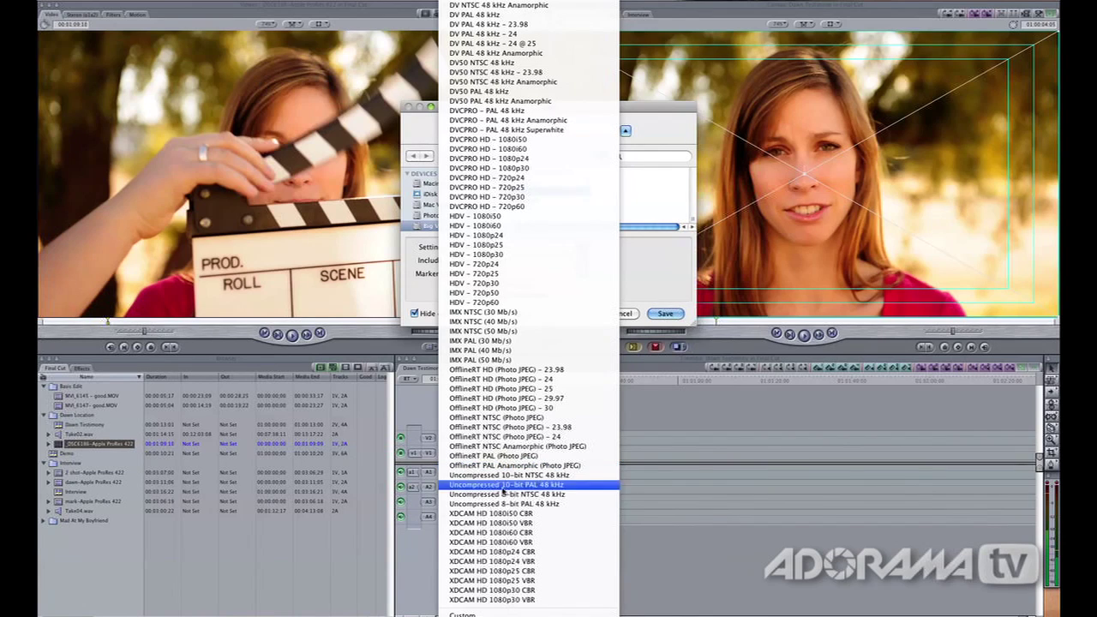
left_click(473, 615)
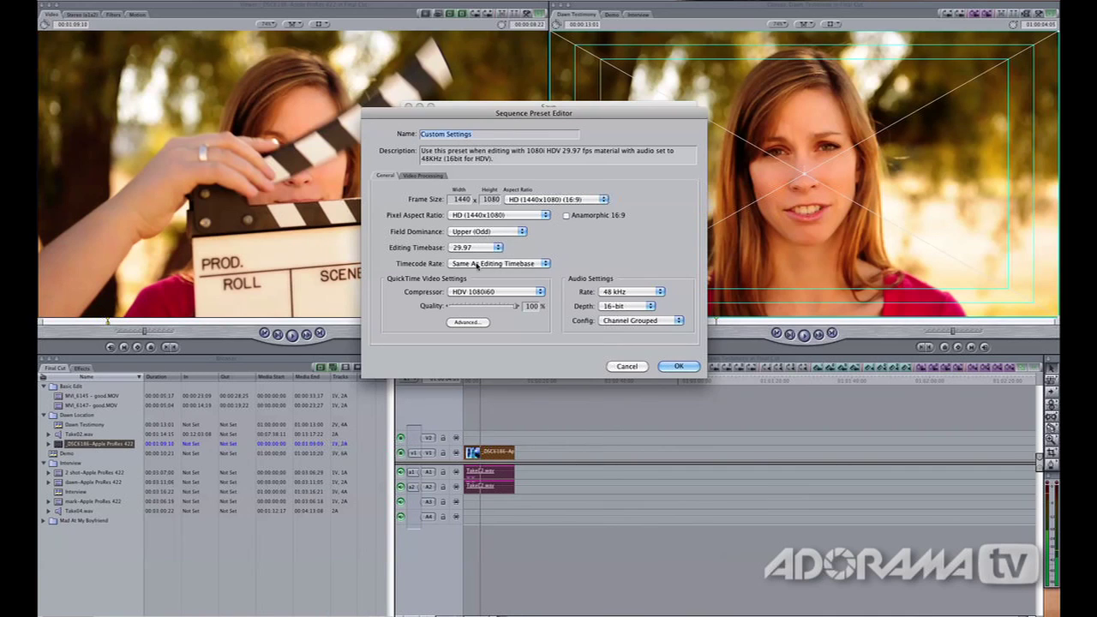
left_click(635, 366)
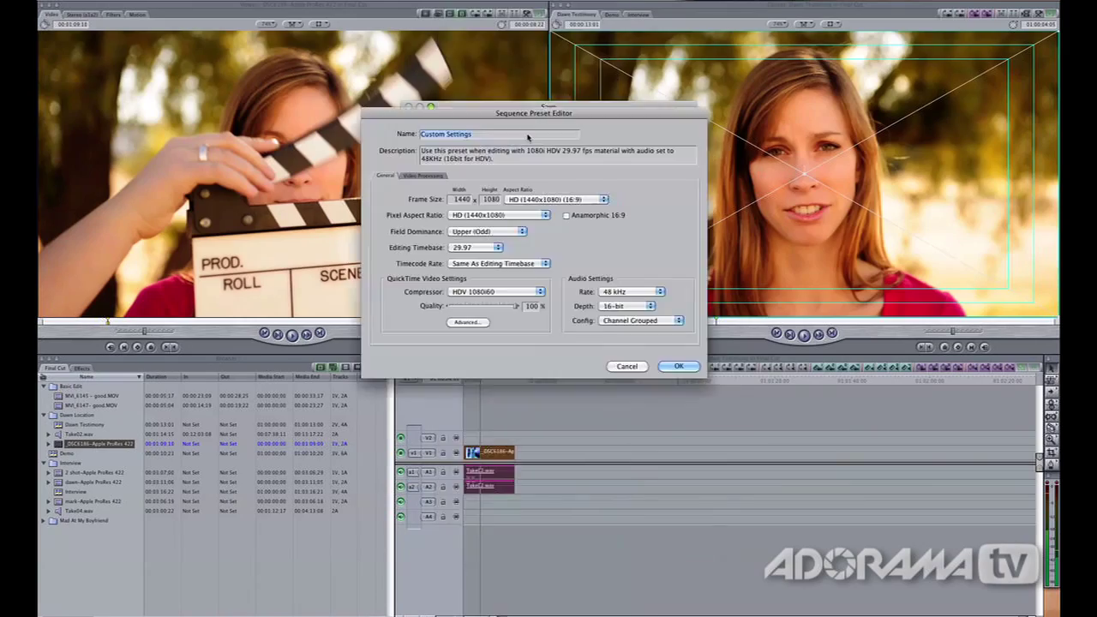
key("F12")
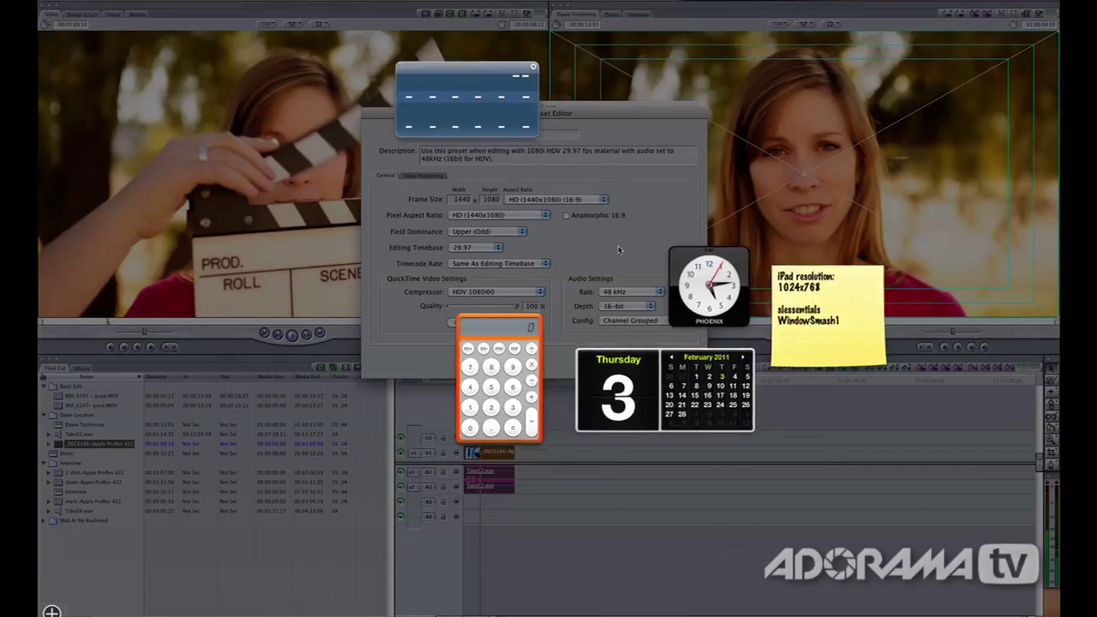
key("F12")
left_click(514, 292)
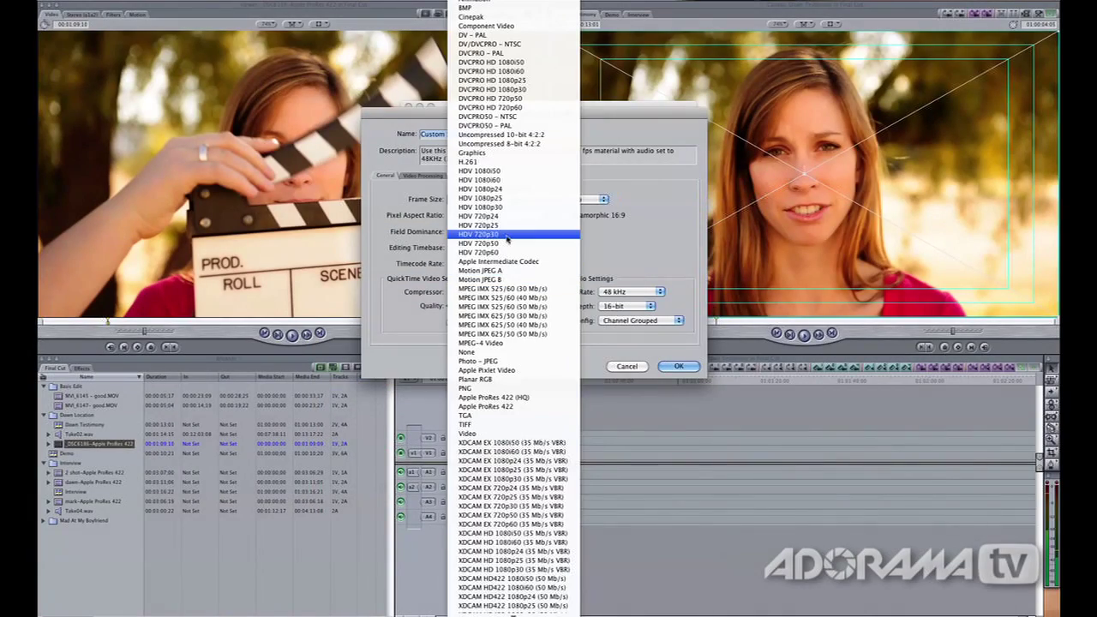
left_click(608, 262)
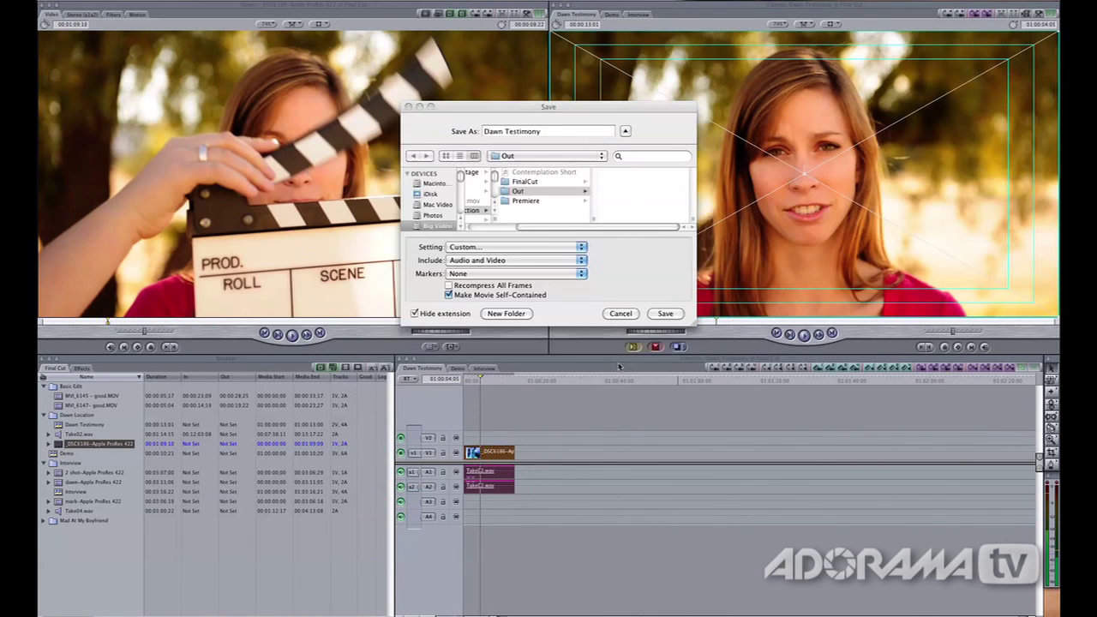
Set the export to Current Settings and save the Dawn Testimony movie in the Out folder.
left_click(517, 247)
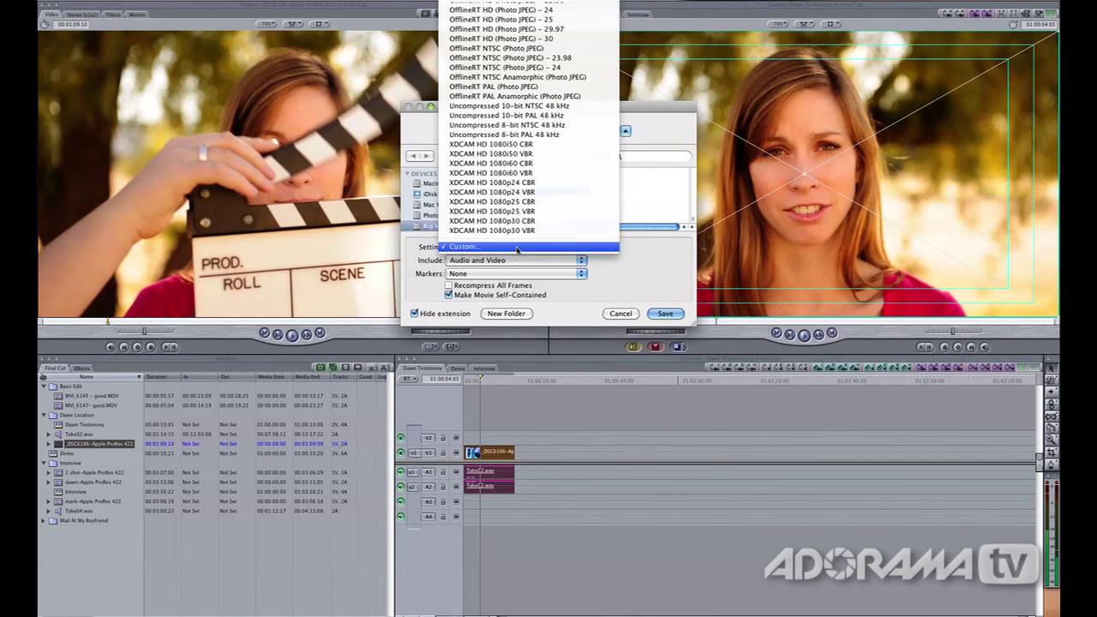
scroll(517, 252, "up", 10)
left_click(668, 273)
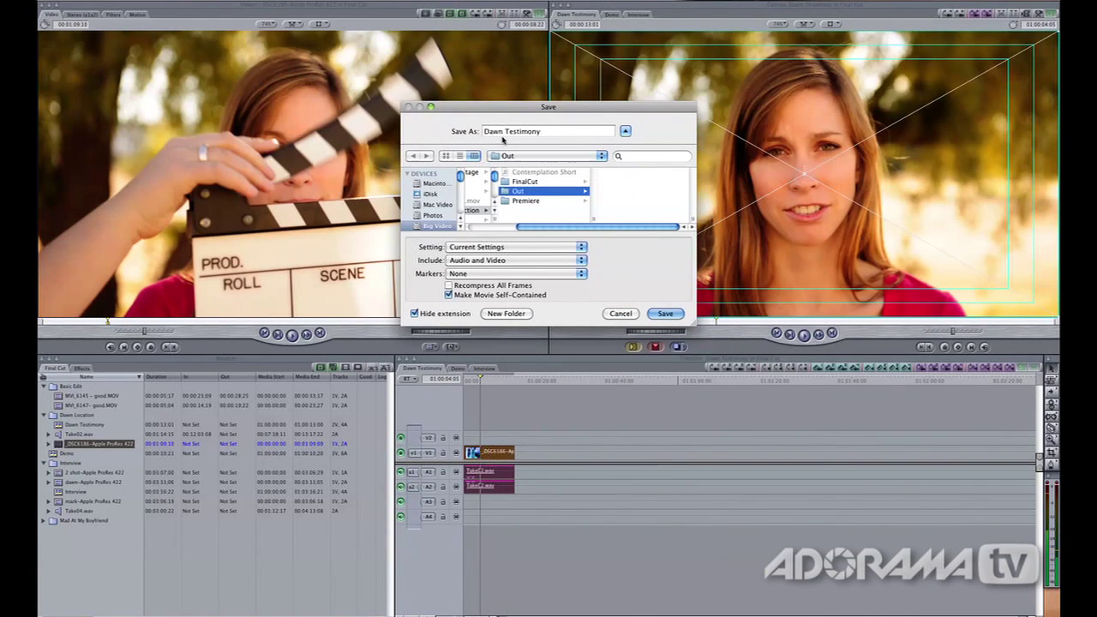
left_click(661, 313)
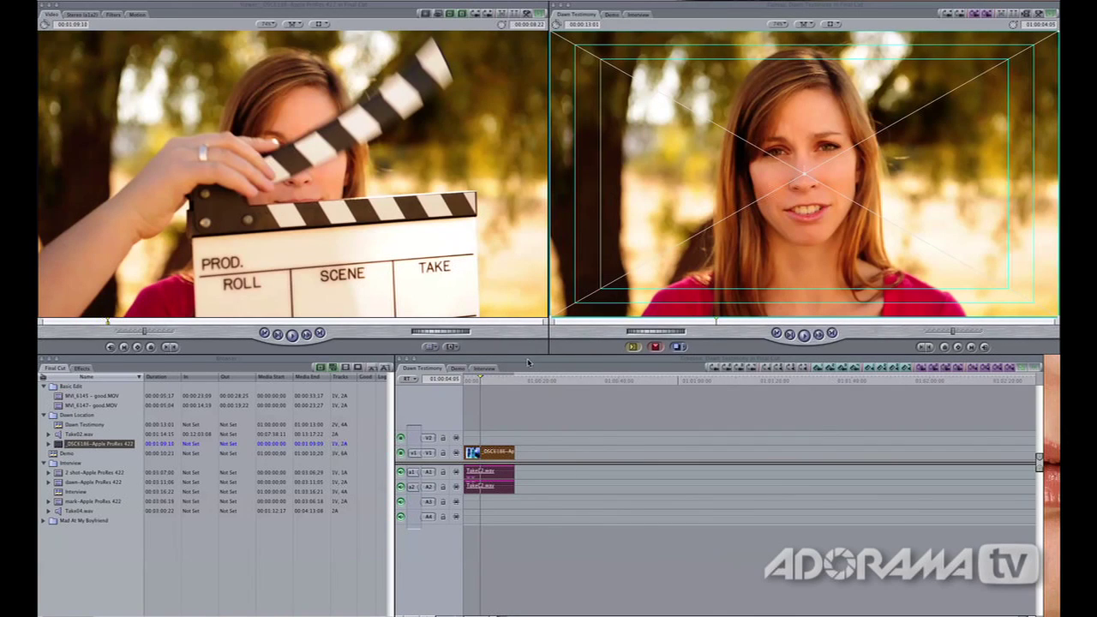
Switch to Finder, locate Dawn Testimony.mov in the Out folder under Digital Photography One on One - Post Production, and preview it.
key("super+n")
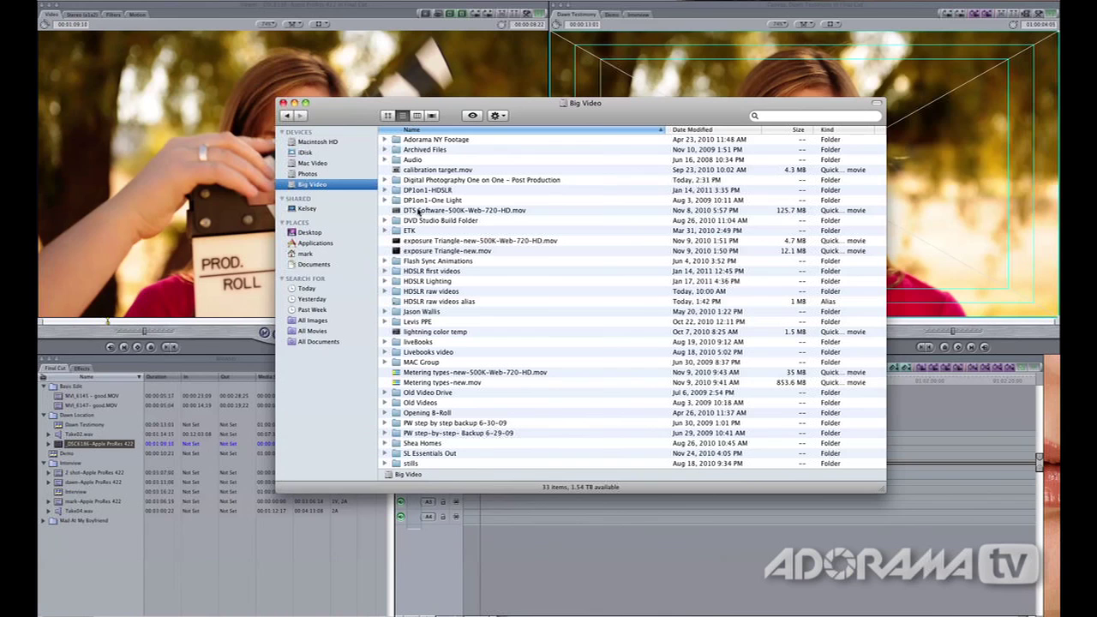
left_click(385, 181)
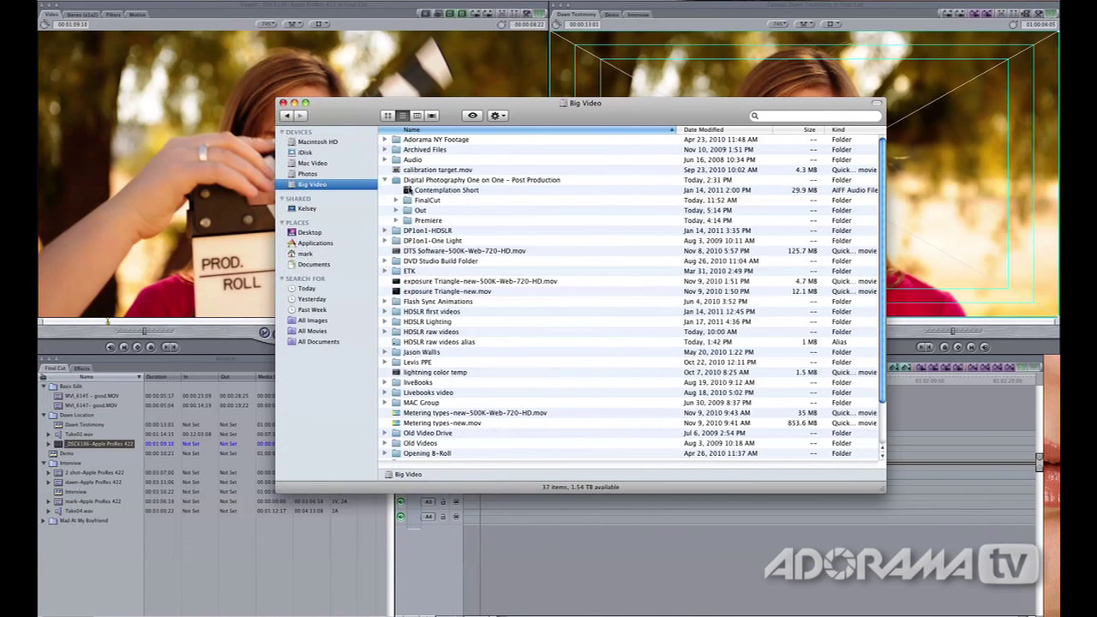
left_click(396, 210)
left_click(428, 221)
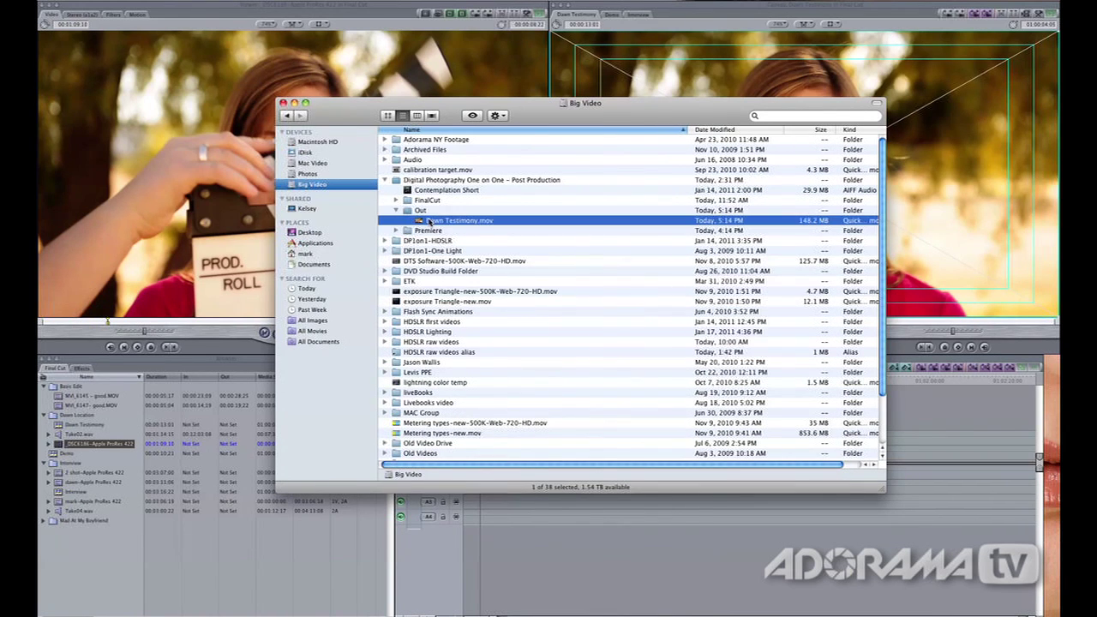
key("space")
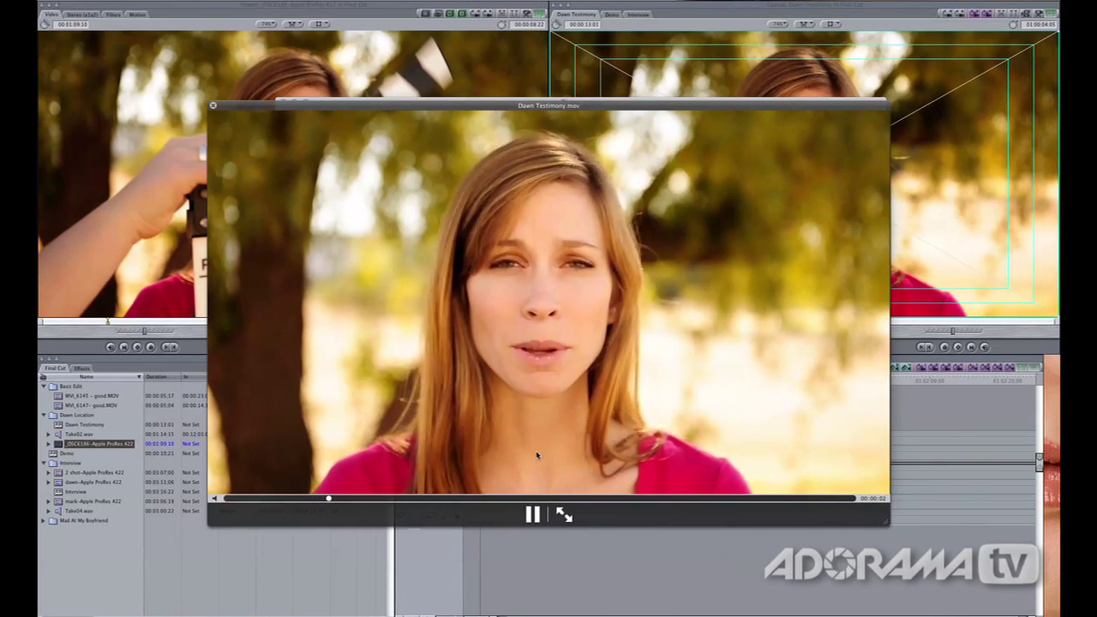
key("space")
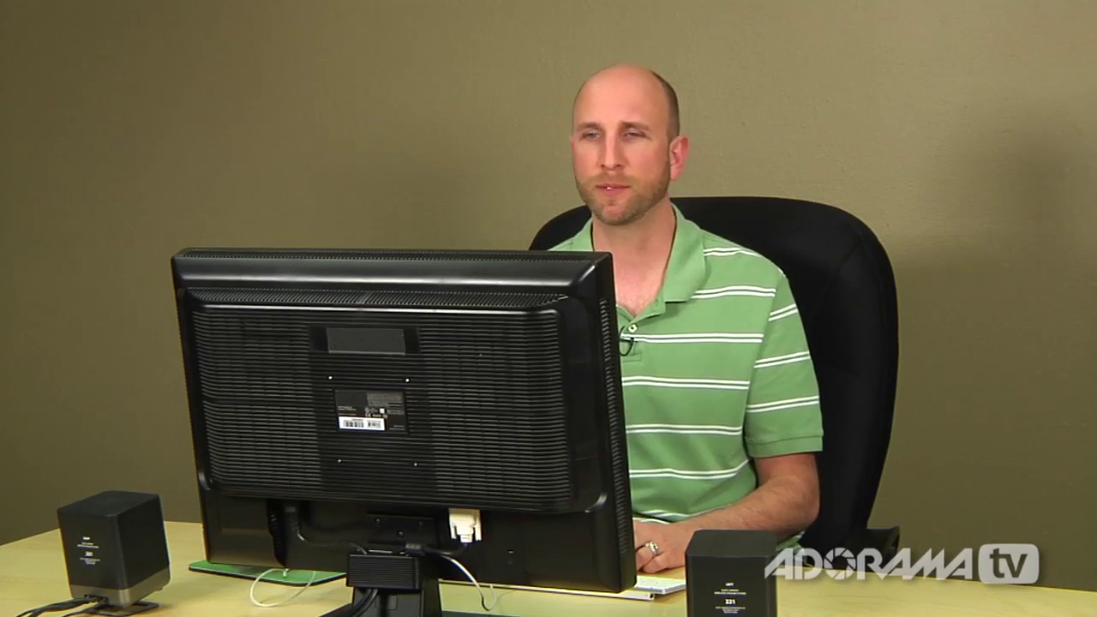